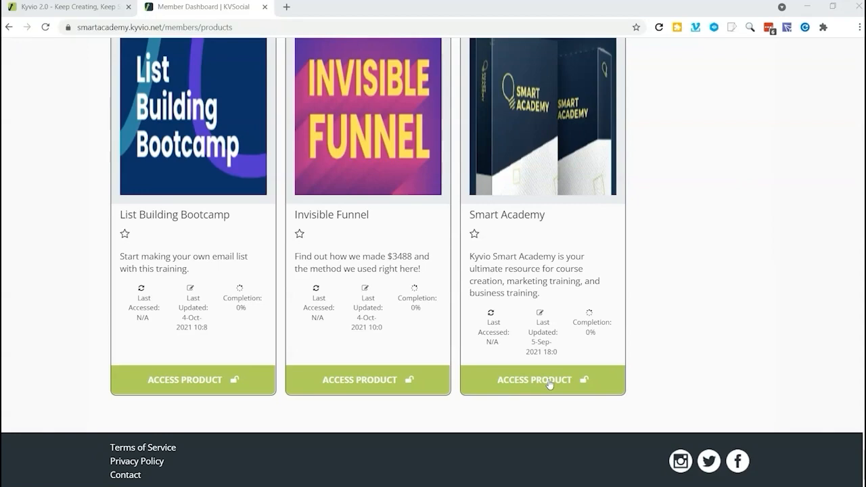
- Access the Smart Academy product and start the lessons of Module 2 - Intermediate Courses
{"action": "left_click", "coordinate": [549, 384]}
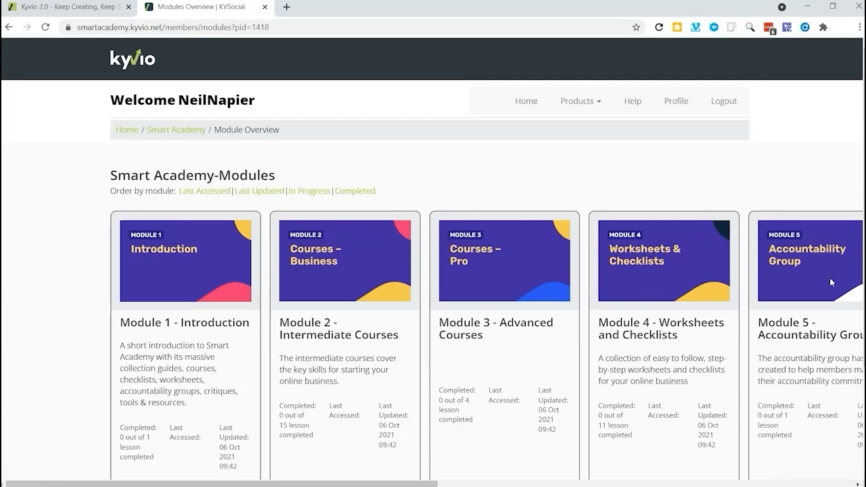
{"action": "scroll", "coordinate": [367, 311], "scroll_direction": "down", "scroll_amount": 3}
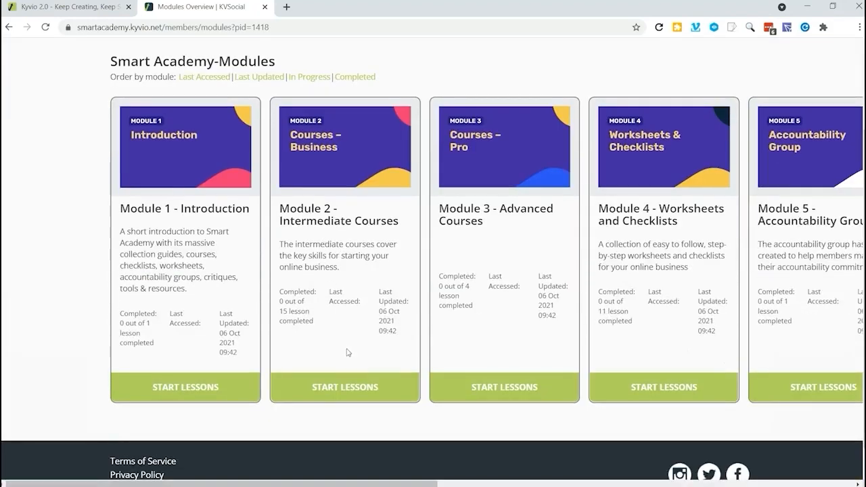
{"action": "left_click", "coordinate": [335, 387]}
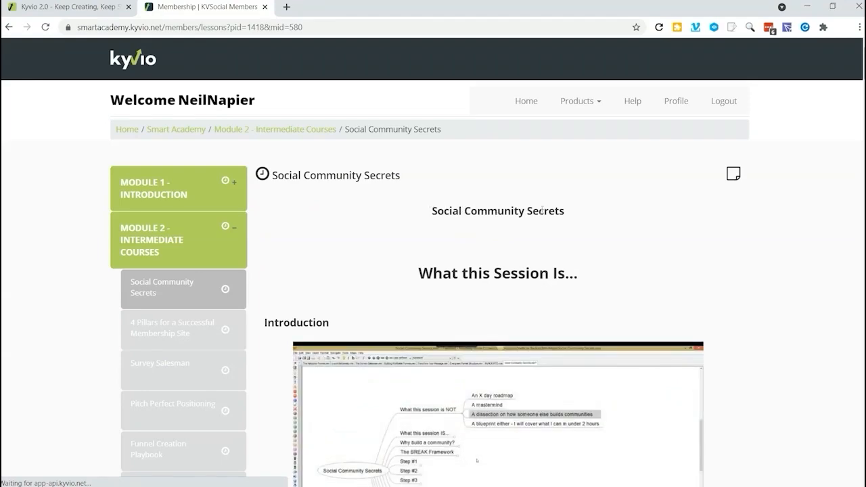
- Examine the Social Community Secrets lesson, from its introduction video and module list through to the rating and completion options
{"action": "scroll", "coordinate": [432, 279], "scroll_direction": "down", "scroll_amount": 3}
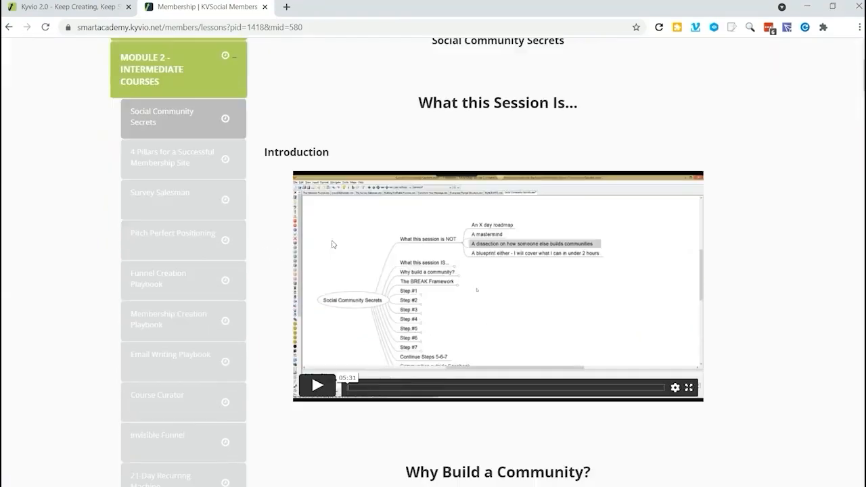
{"action": "scroll", "coordinate": [389, 280], "scroll_direction": "down", "scroll_amount": 1}
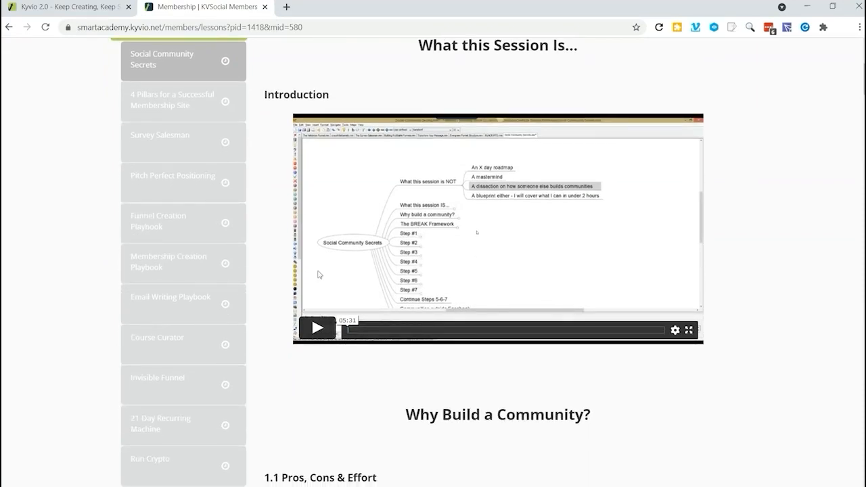
{"action": "scroll", "coordinate": [172, 284], "scroll_direction": "up", "scroll_amount": 3}
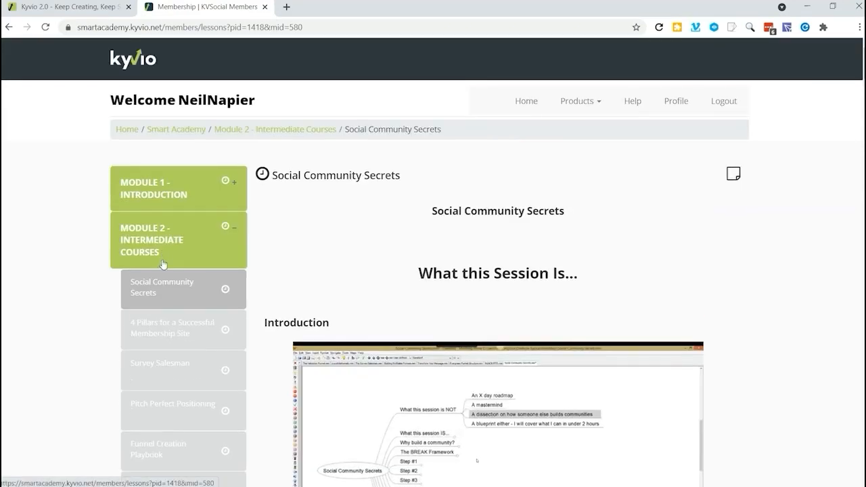
{"action": "scroll", "coordinate": [171, 229], "scroll_direction": "down", "scroll_amount": 2}
{"action": "scroll", "coordinate": [171, 228], "scroll_direction": "down", "scroll_amount": 6}
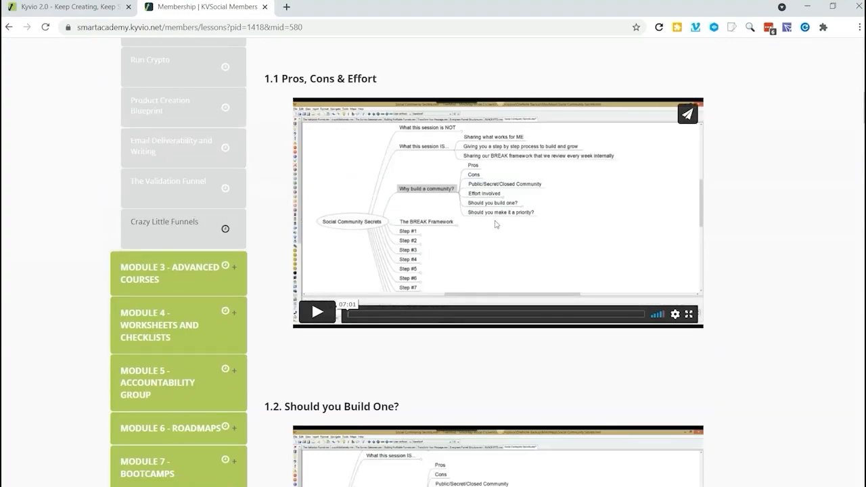
{"action": "scroll", "coordinate": [501, 269], "scroll_direction": "down", "scroll_amount": 4}
{"action": "scroll", "coordinate": [370, 217], "scroll_direction": "down", "scroll_amount": 3}
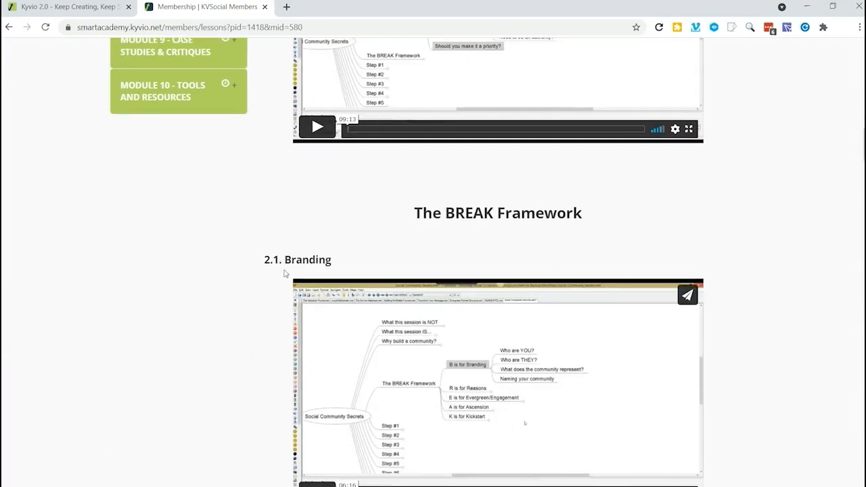
{"action": "scroll", "coordinate": [284, 273], "scroll_direction": "up", "scroll_amount": 6}
{"action": "scroll", "coordinate": [287, 304], "scroll_direction": "down", "scroll_amount": 5}
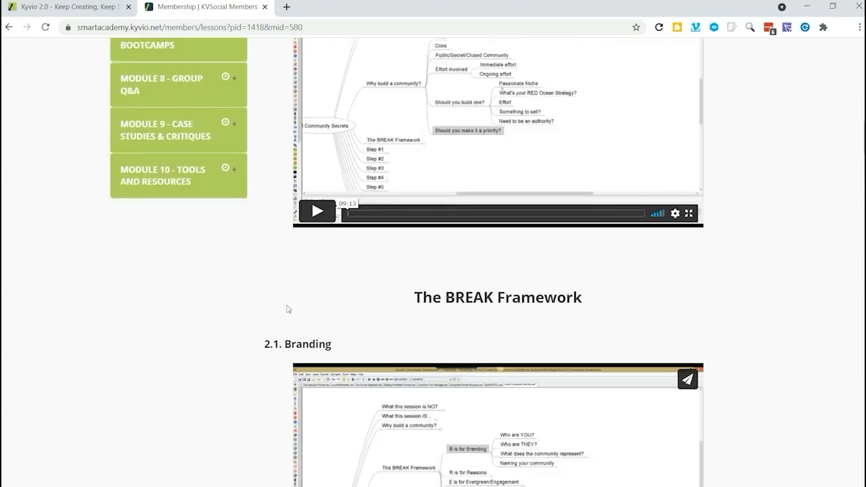
{"action": "scroll", "coordinate": [282, 159], "scroll_direction": "up", "scroll_amount": 3}
{"action": "scroll", "coordinate": [290, 152], "scroll_direction": "down", "scroll_amount": 4}
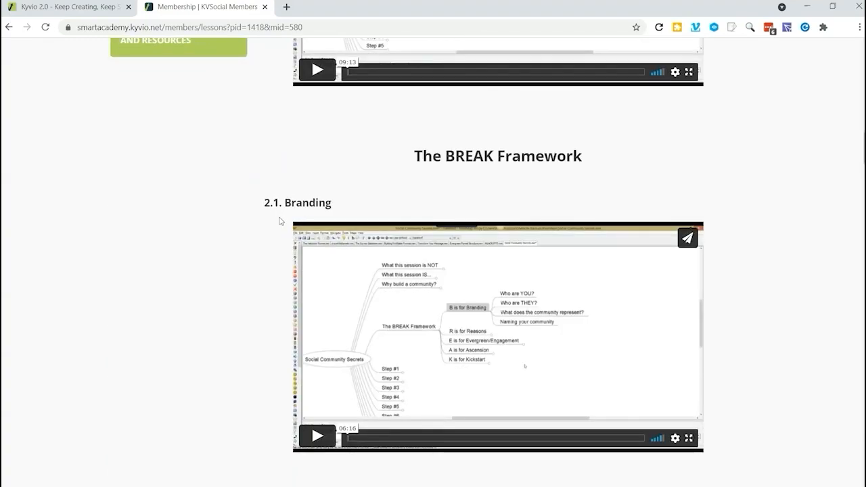
{"action": "scroll", "coordinate": [279, 221], "scroll_direction": "down", "scroll_amount": 20}
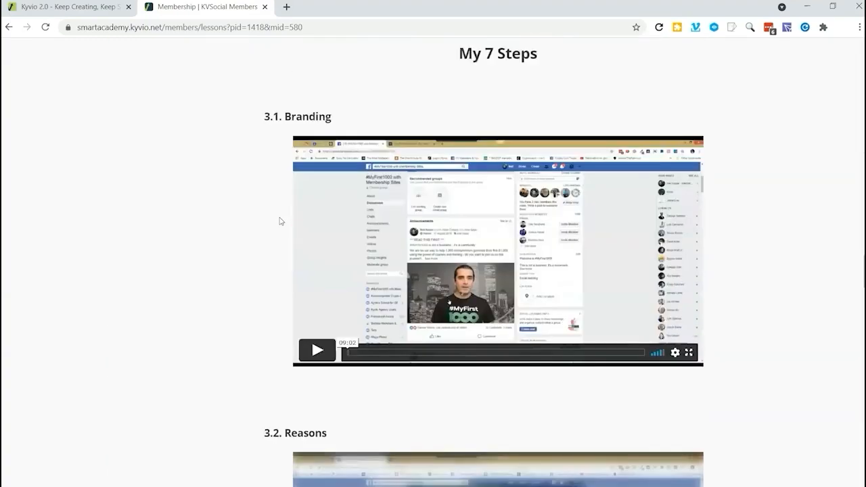
{"action": "scroll", "coordinate": [274, 216], "scroll_direction": "down", "scroll_amount": 19}
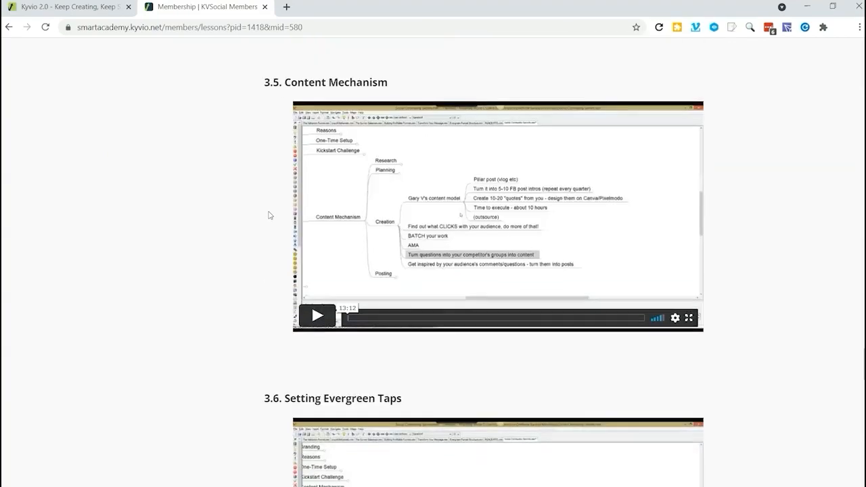
{"action": "scroll", "coordinate": [271, 214], "scroll_direction": "down", "scroll_amount": 20}
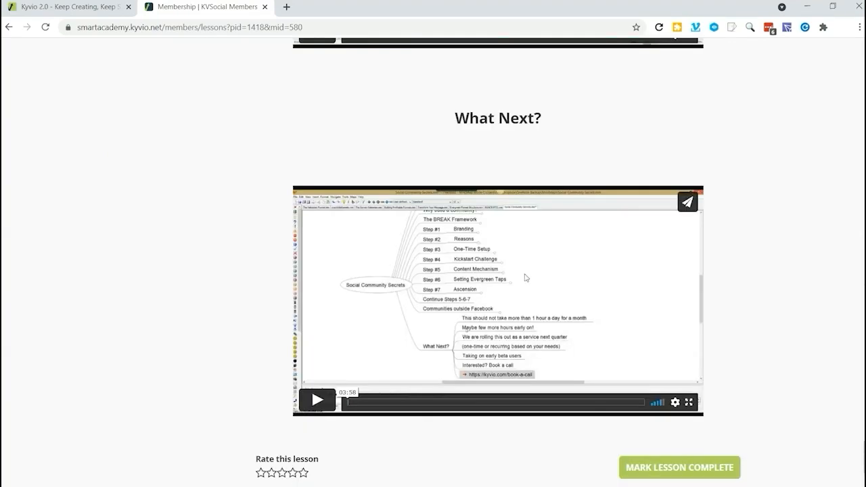
{"action": "scroll", "coordinate": [531, 312], "scroll_direction": "down", "scroll_amount": 1}
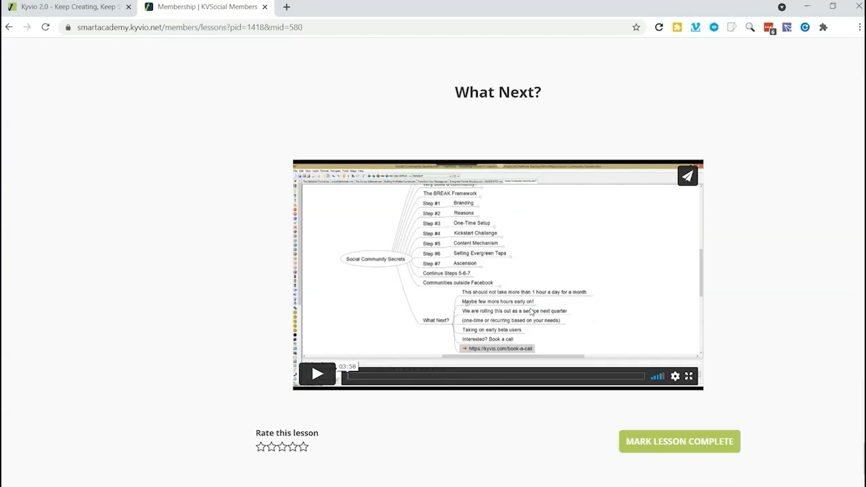
{"action": "scroll", "coordinate": [532, 311], "scroll_direction": "down", "scroll_amount": 2}
{"action": "left_click", "coordinate": [303, 380]}
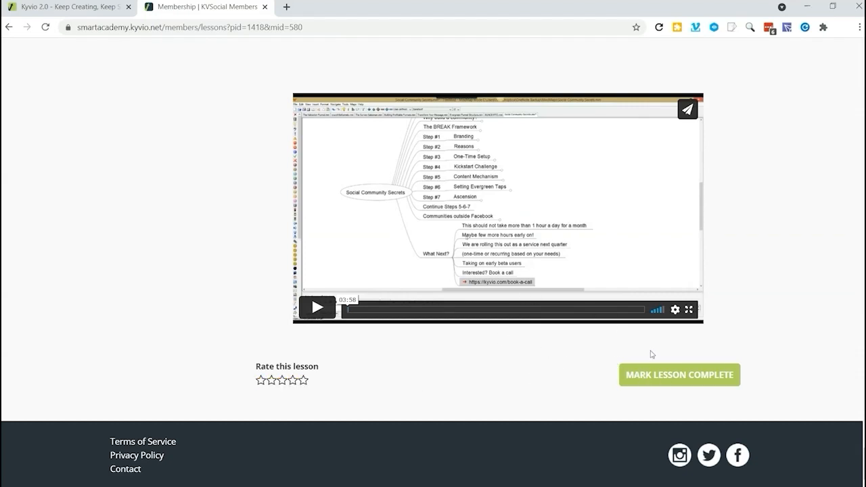
- Open the MyFirst1000 5-Day Course lesson in Module 3 - Advanced Courses and look over its content
{"action": "scroll", "coordinate": [487, 338], "scroll_direction": "up", "scroll_amount": 20}
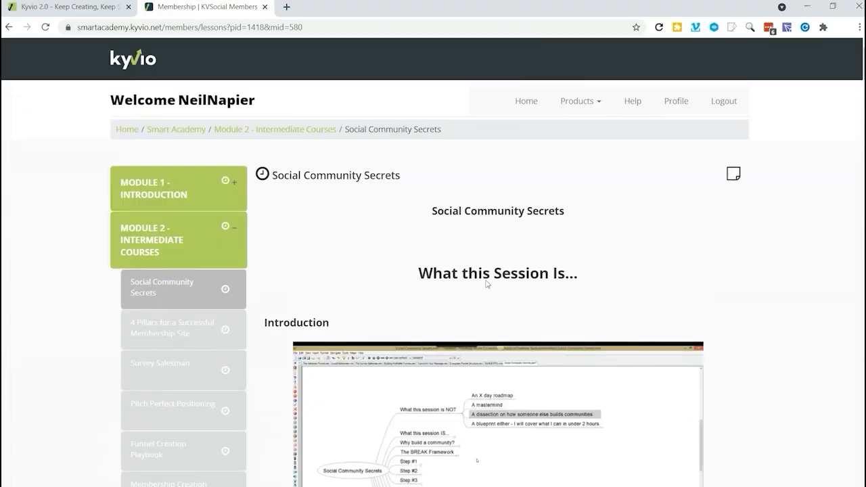
{"action": "scroll", "coordinate": [176, 261], "scroll_direction": "down", "scroll_amount": 5}
{"action": "scroll", "coordinate": [175, 261], "scroll_direction": "down", "scroll_amount": 8}
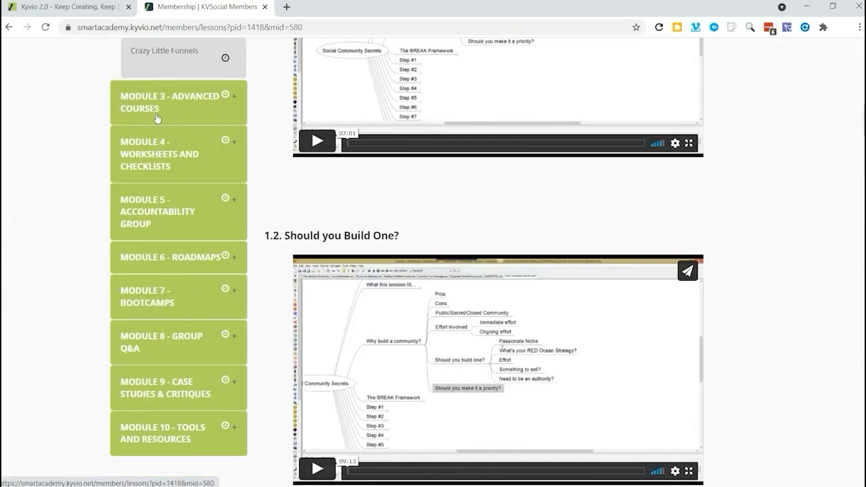
{"action": "left_click", "coordinate": [159, 105]}
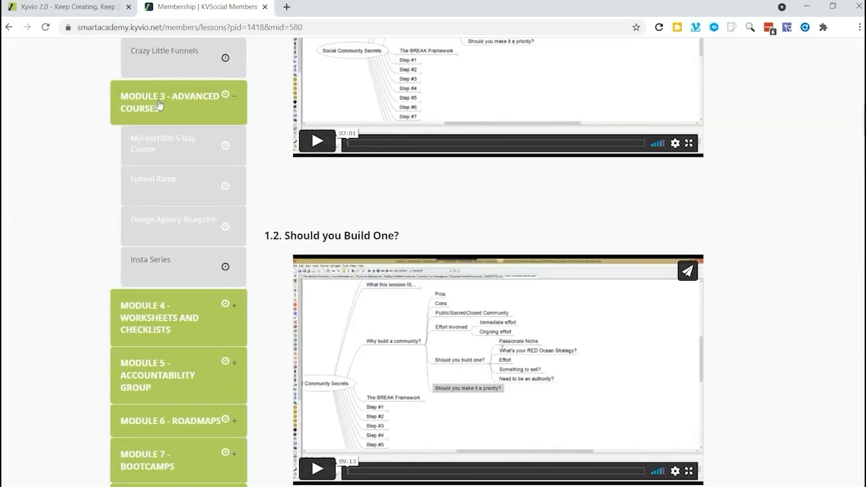
{"action": "left_click", "coordinate": [166, 144]}
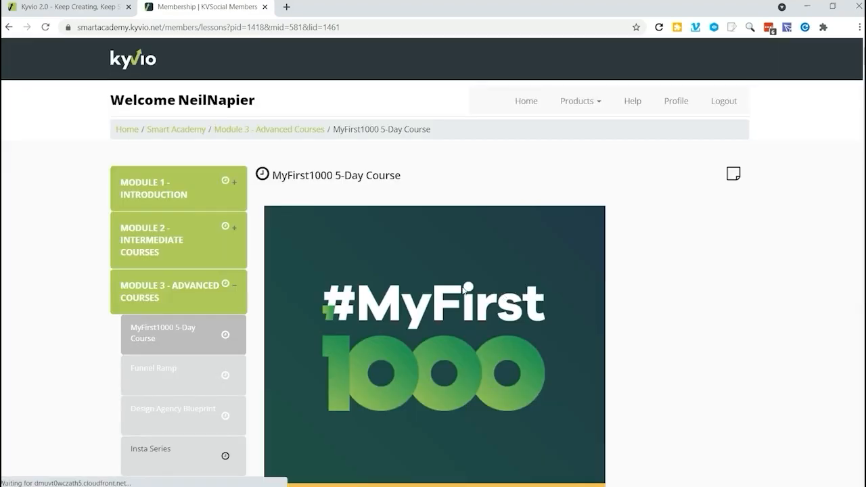
{"action": "scroll", "coordinate": [463, 289], "scroll_direction": "down", "scroll_amount": 7}
{"action": "scroll", "coordinate": [464, 297], "scroll_direction": "up", "scroll_amount": 5}
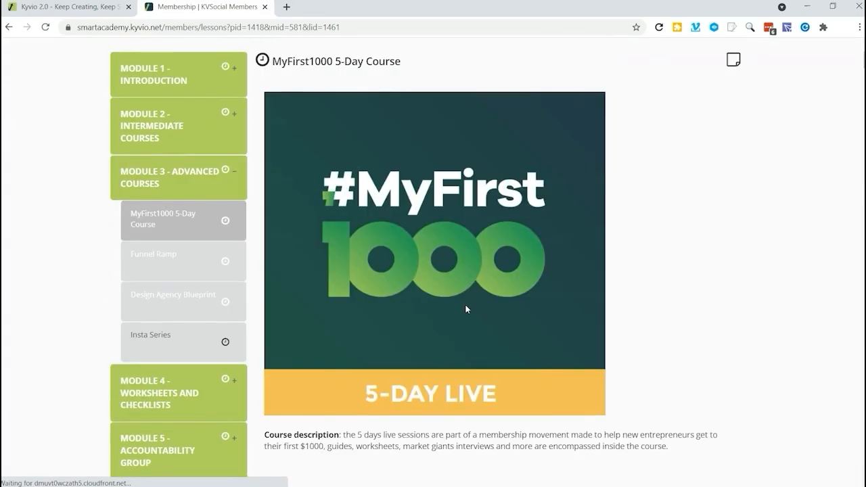
{"action": "scroll", "coordinate": [476, 305], "scroll_direction": "down", "scroll_amount": 1}
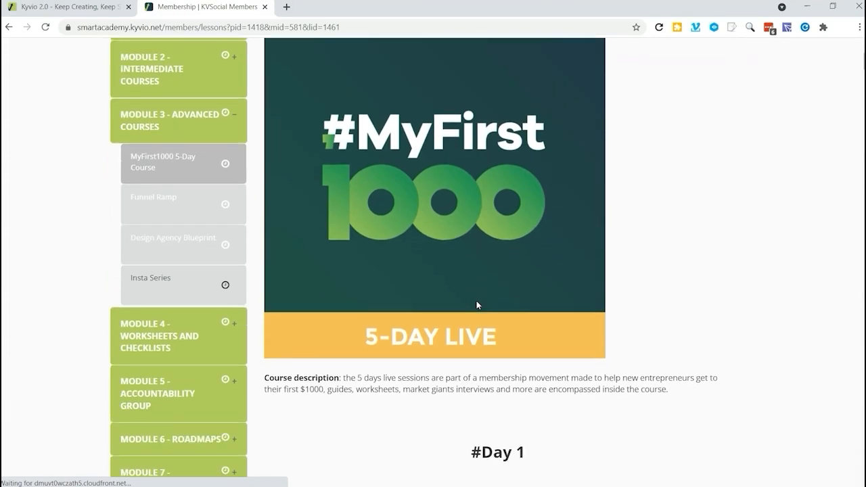
- Return to the Smart Products overview and start a new product of type Membership Product
{"action": "left_click", "coordinate": [54, 8]}
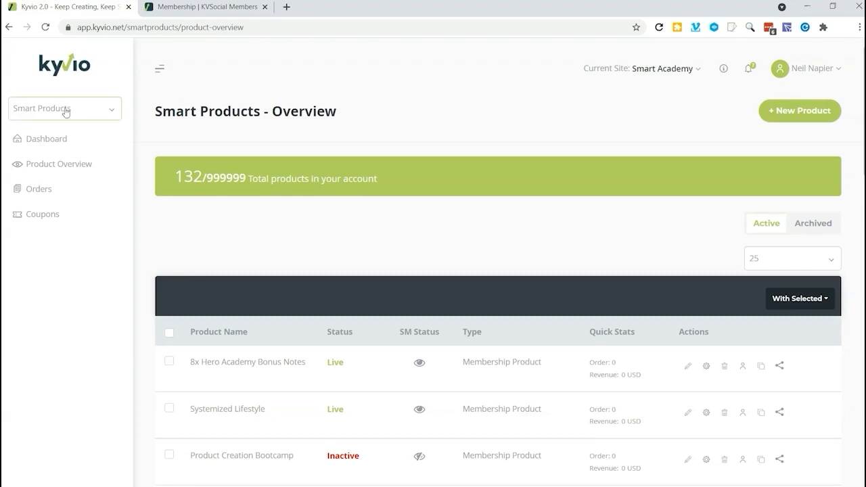
{"action": "left_click", "coordinate": [807, 116]}
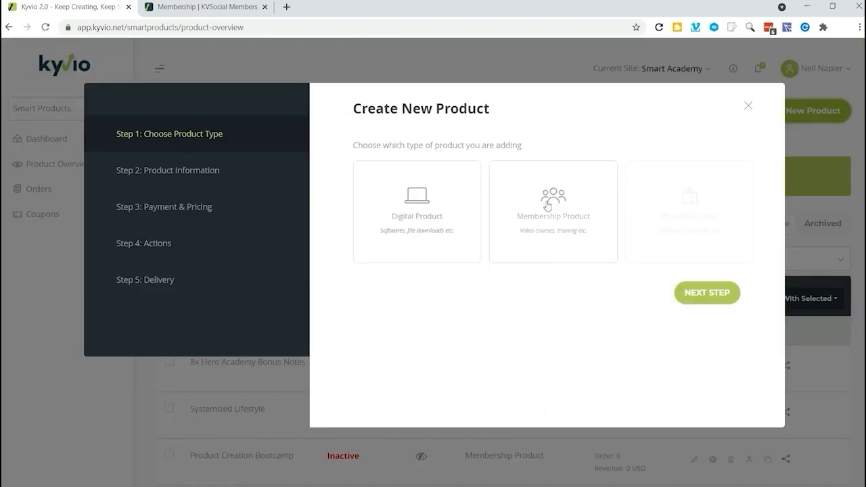
{"action": "left_click", "coordinate": [536, 191]}
{"action": "left_click", "coordinate": [701, 291]}
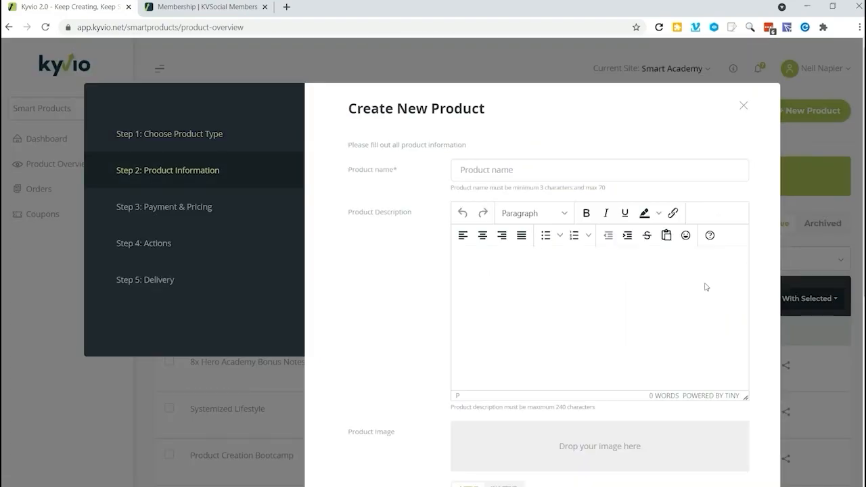
- Name the product "Influencer Marketing" and enter the description "This a training on being an influencer in marketing"
{"action": "left_click", "coordinate": [539, 170]}
{"action": "type", "text": "Influencer Ma"}
{"action": "type", "text": "This"}
{"action": "type", "text": " a traini"}
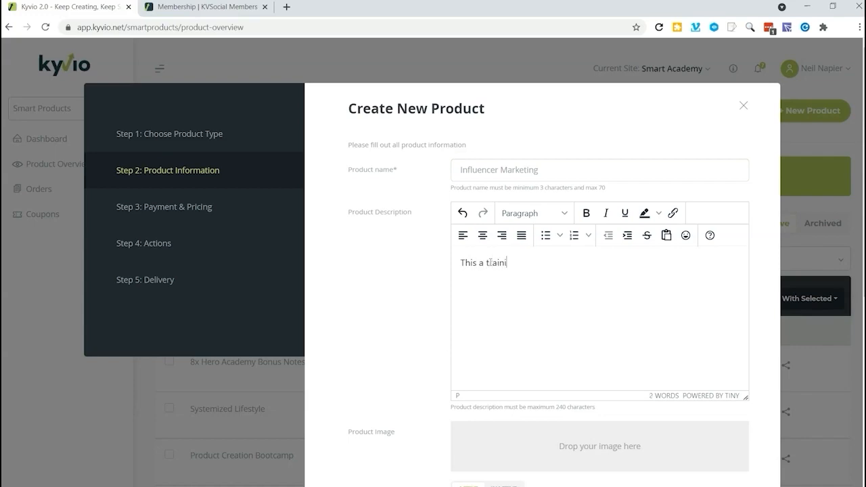
{"action": "type", "text": "g"}
{"action": "key", "text": "BackSpace"}
{"action": "type", "text": "ng on being an influencer"}
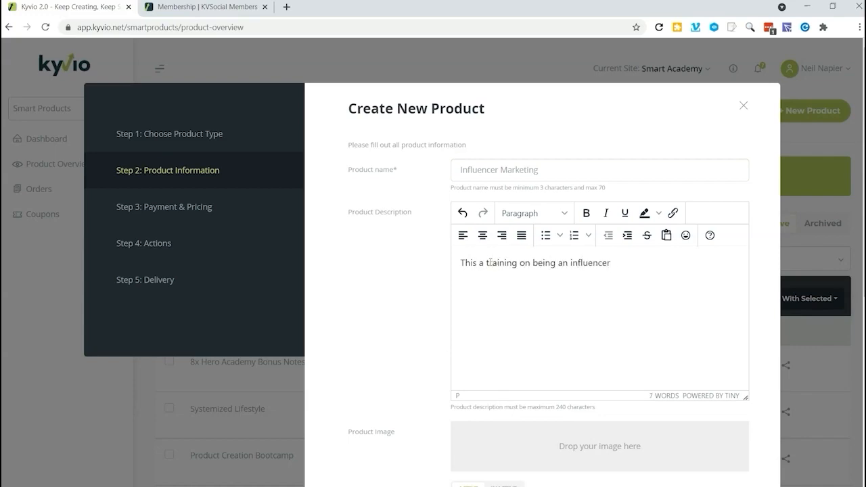
{"action": "type", "text": " in marketings"}
- Upload ims_bundle.png as the product image, cropping it slightly on both sides
{"action": "scroll", "coordinate": [491, 262], "scroll_direction": "down", "scroll_amount": 3}
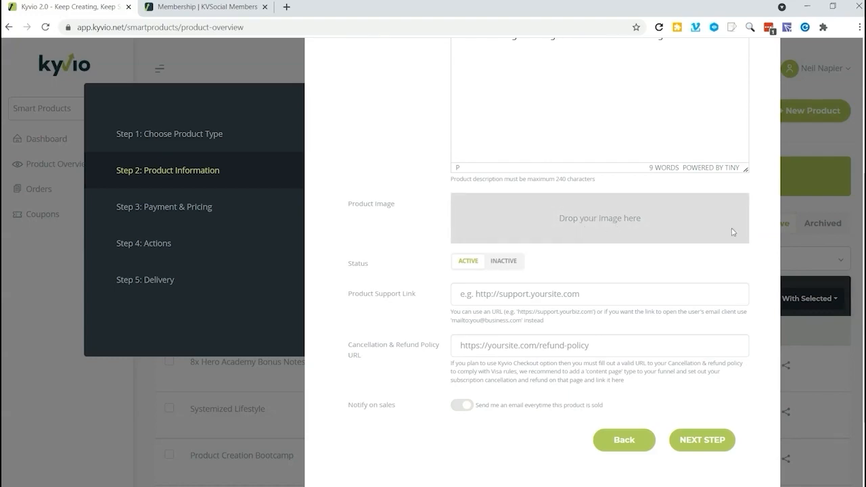
{"action": "left_click", "coordinate": [600, 218]}
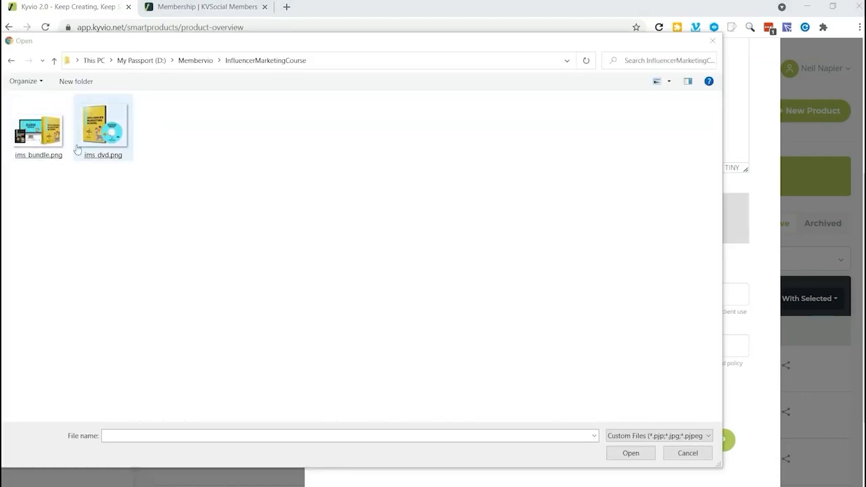
{"action": "double_click", "coordinate": [38, 129]}
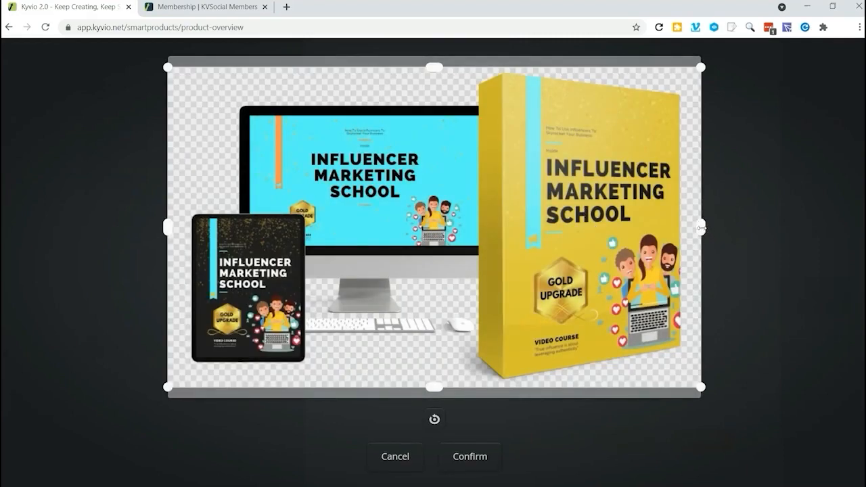
{"action": "left_click_drag", "start_coordinate": [700, 228], "coordinate": [692, 227]}
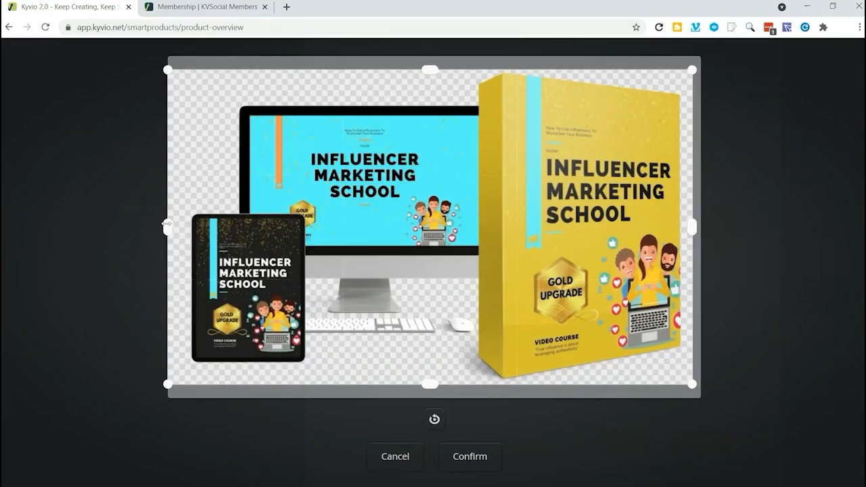
{"action": "left_click_drag", "start_coordinate": [167, 228], "coordinate": [176, 227]}
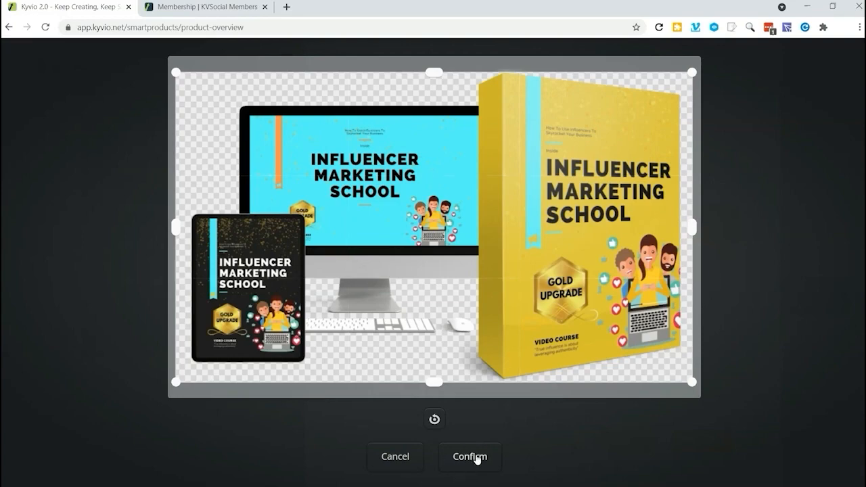
{"action": "left_click", "coordinate": [478, 458]}
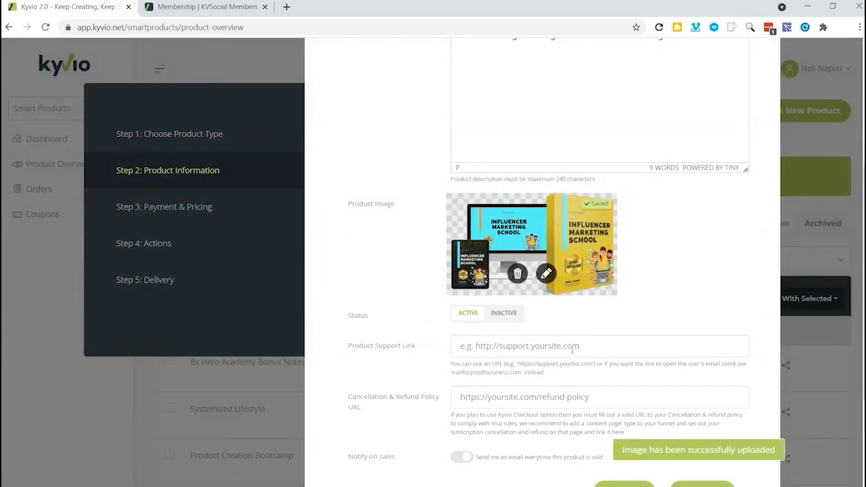
{"action": "scroll", "coordinate": [560, 391], "scroll_direction": "down", "scroll_amount": 2}
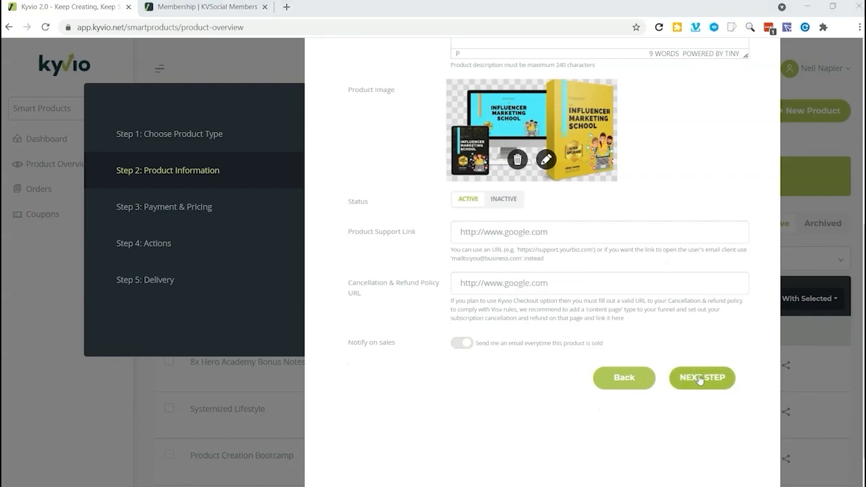
{"action": "left_click", "coordinate": [700, 380]}
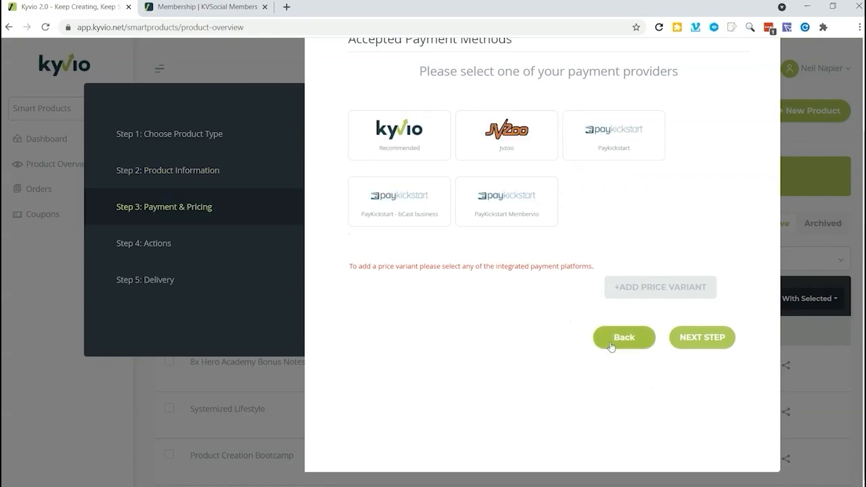
{"action": "scroll", "coordinate": [629, 318], "scroll_direction": "up", "scroll_amount": 2}
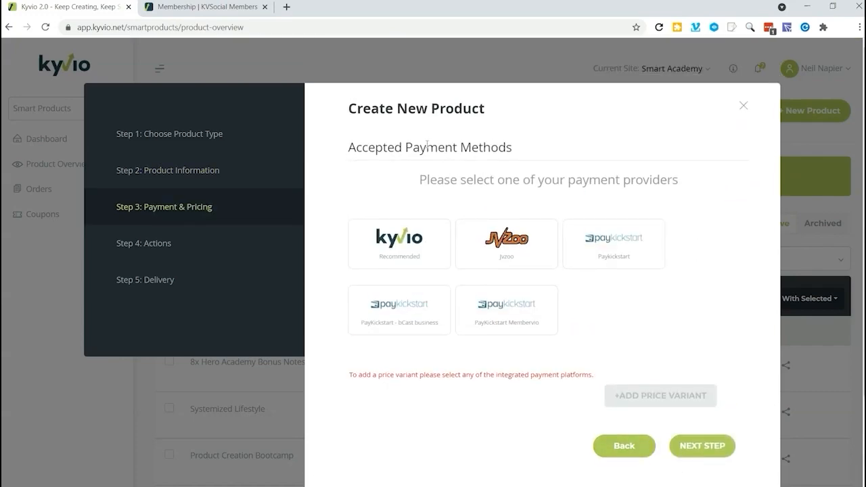
- Choose Kyvio as the payment provider with the Free option enabled, and add a price variant
{"action": "left_click", "coordinate": [436, 260]}
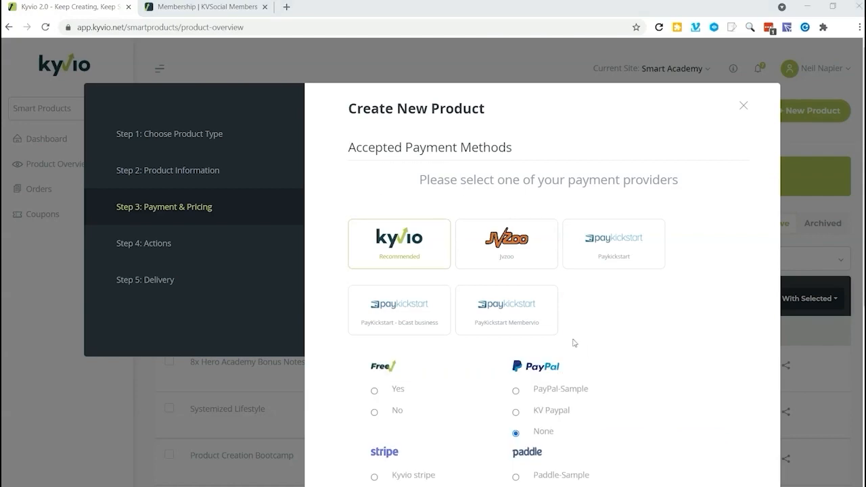
{"action": "scroll", "coordinate": [502, 310], "scroll_direction": "down", "scroll_amount": 2}
{"action": "scroll", "coordinate": [502, 309], "scroll_direction": "down", "scroll_amount": 1}
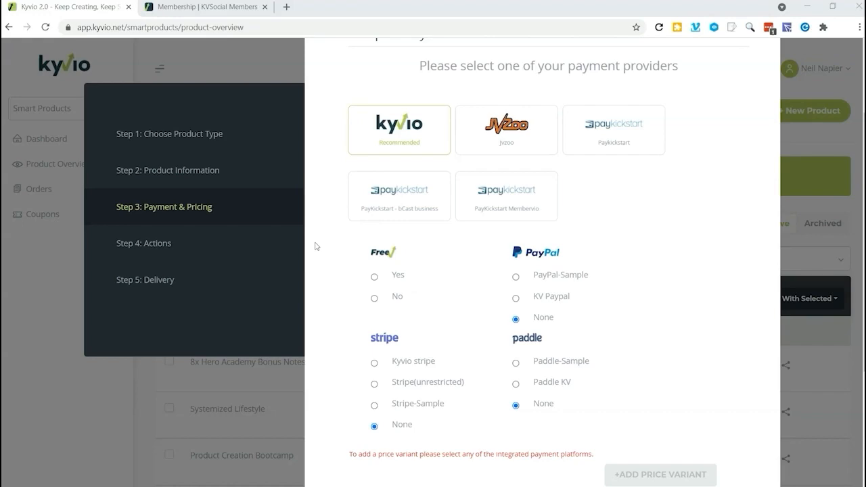
{"action": "left_click", "coordinate": [376, 277]}
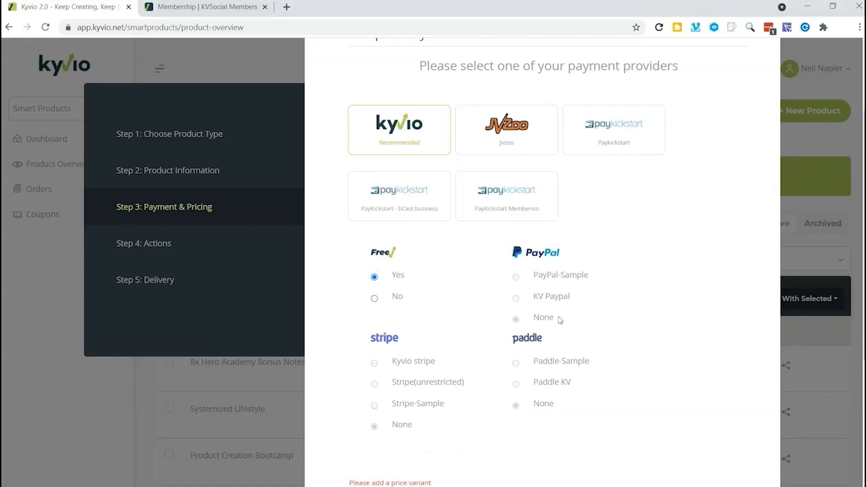
{"action": "scroll", "coordinate": [608, 338], "scroll_direction": "down", "scroll_amount": 2}
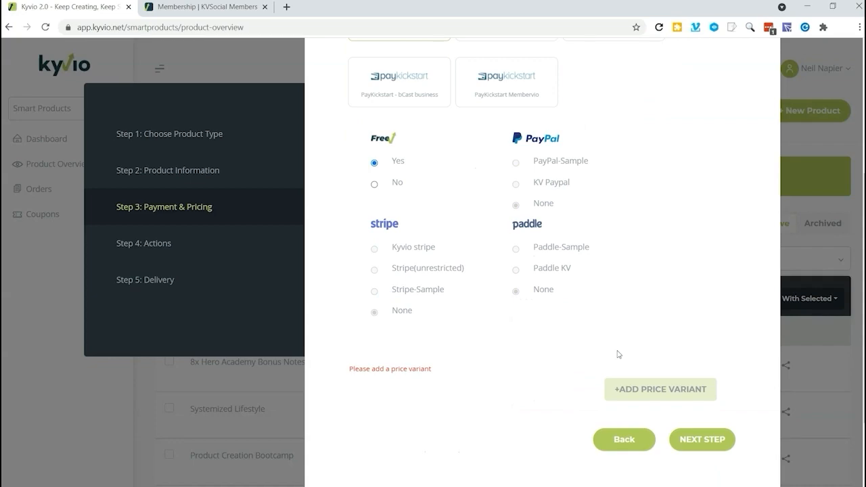
{"action": "left_click", "coordinate": [665, 391]}
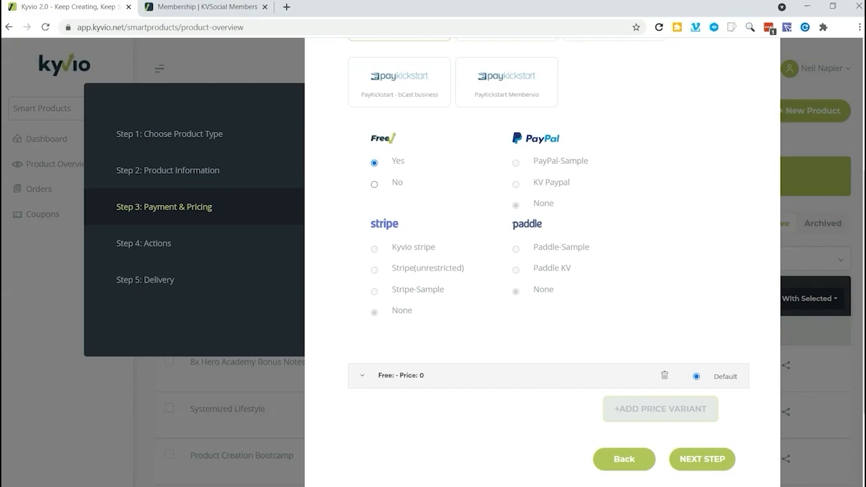
- Name the price variant "Free" and enter the description "No charge"
{"action": "left_click", "coordinate": [699, 459]}
{"action": "scroll", "coordinate": [550, 417], "scroll_direction": "down", "scroll_amount": 2}
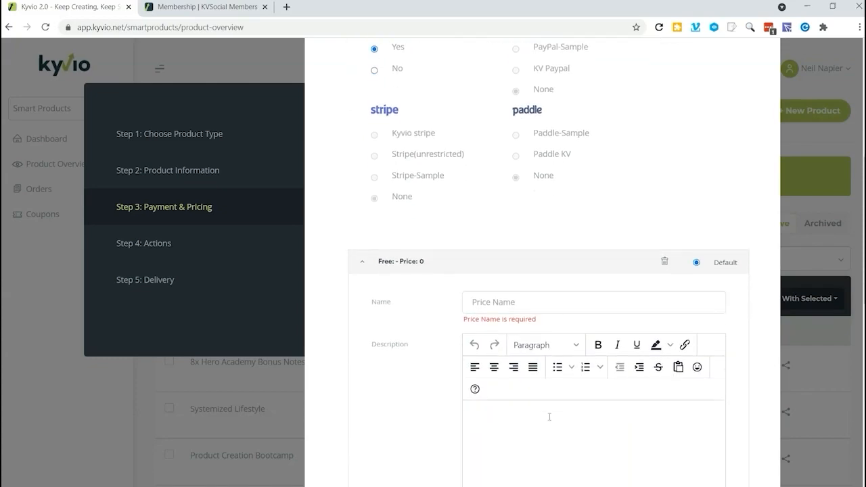
{"action": "left_click", "coordinate": [512, 301]}
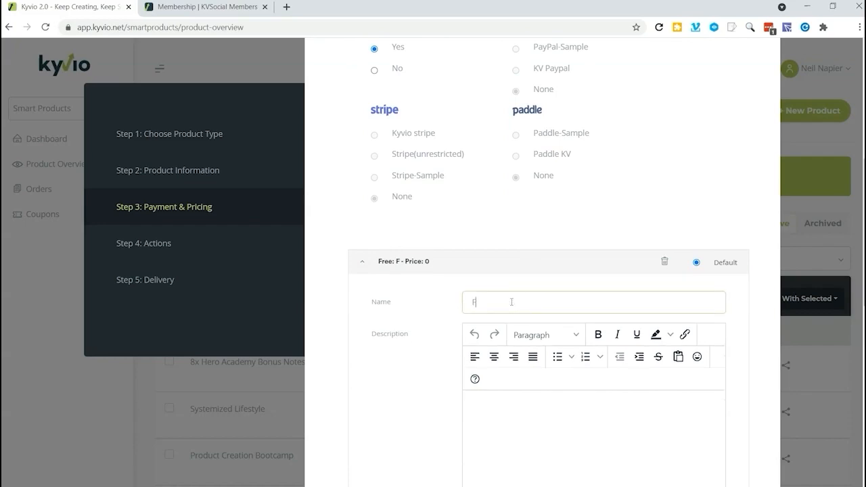
{"action": "type", "text": "Free"}
{"action": "left_click", "coordinate": [518, 399]}
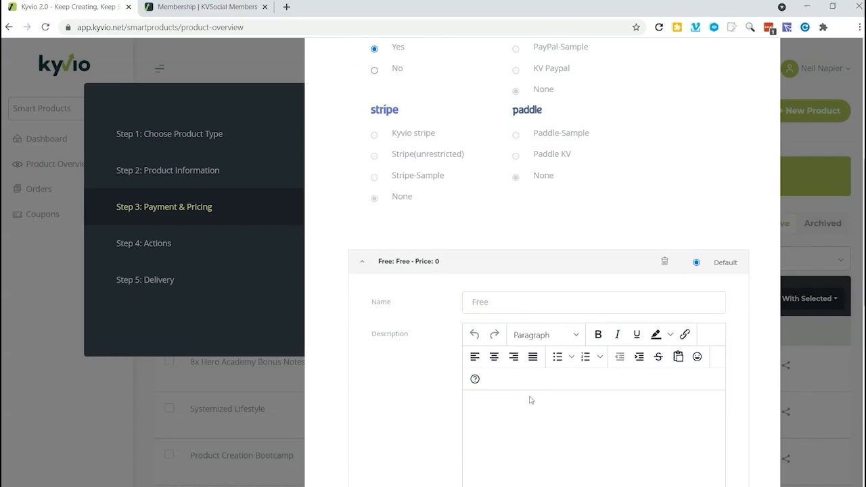
{"action": "type", "text": "No charge"}
- Set the price variant's thank you page to the enabled ThankYou page and proceed to Actions
{"action": "scroll", "coordinate": [529, 397], "scroll_direction": "down", "scroll_amount": 1}
{"action": "scroll", "coordinate": [530, 395], "scroll_direction": "down", "scroll_amount": 5}
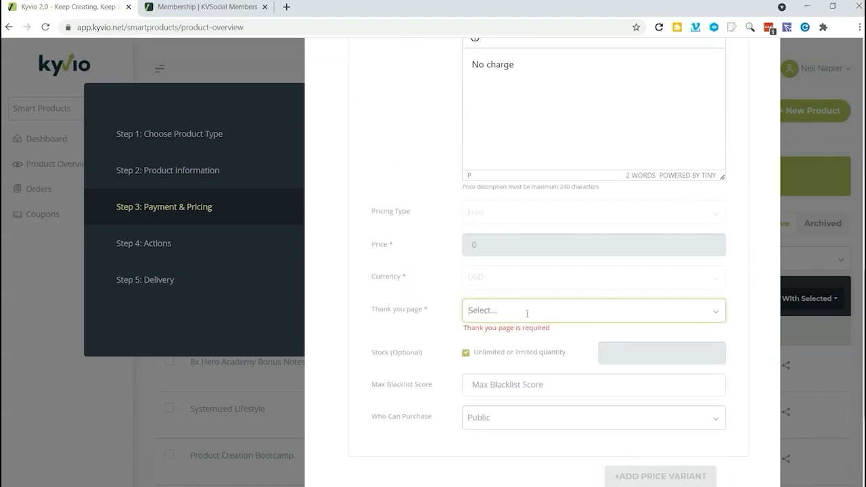
{"action": "left_click", "coordinate": [527, 313]}
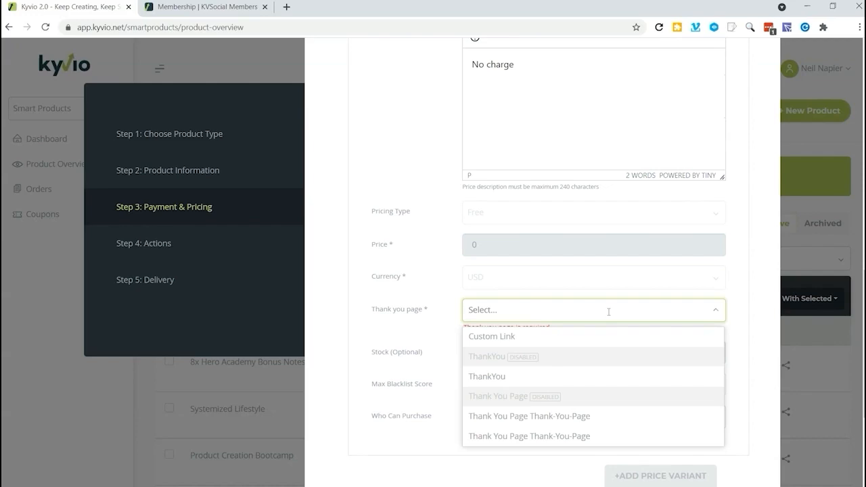
{"action": "left_click", "coordinate": [487, 381]}
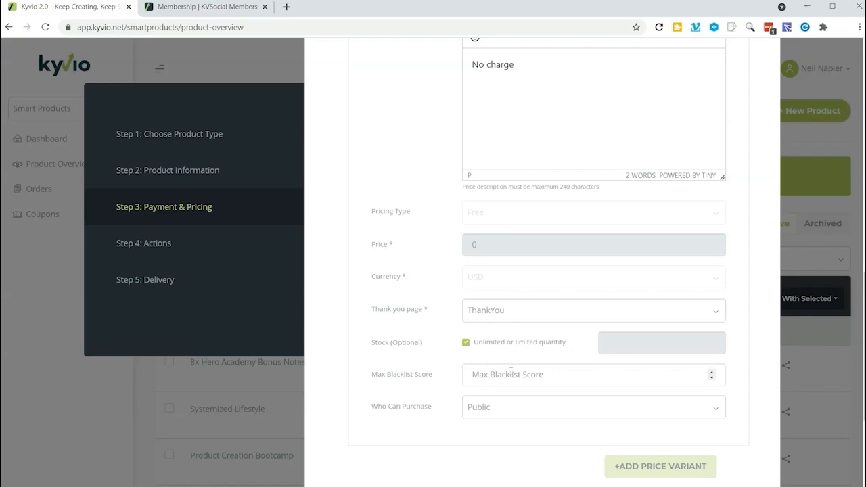
{"action": "scroll", "coordinate": [649, 432], "scroll_direction": "down", "scroll_amount": 3}
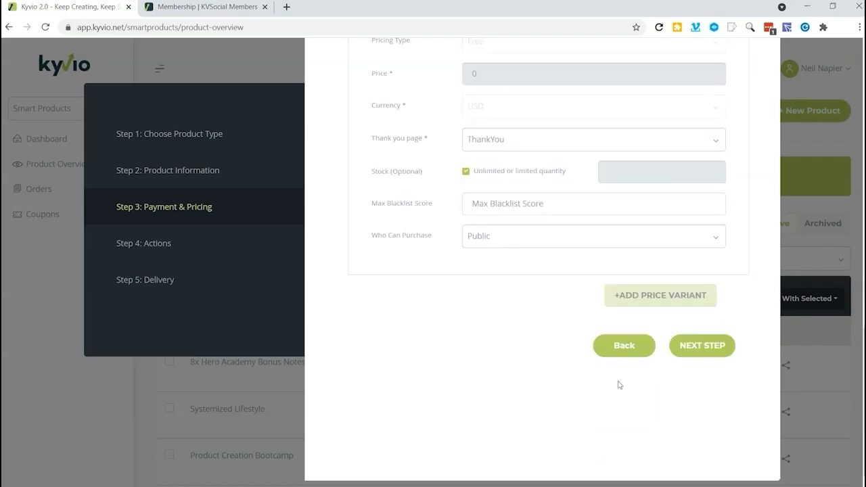
{"action": "left_click", "coordinate": [692, 353]}
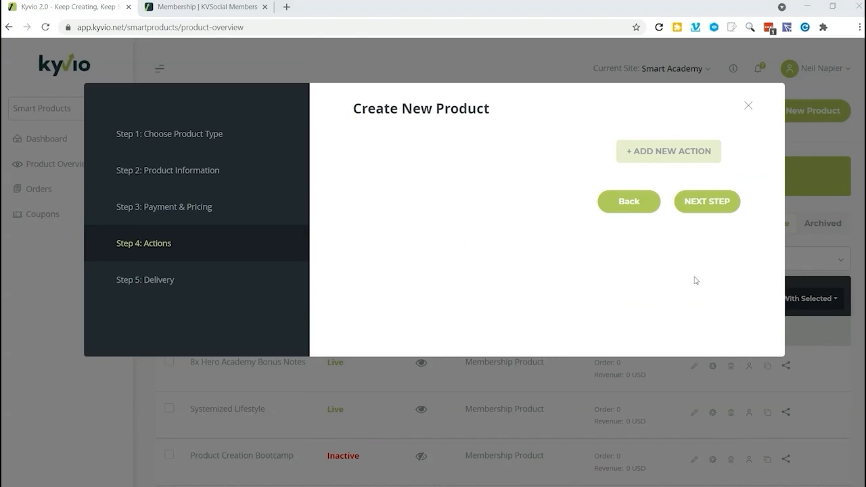
- Skip adding actions, review the default welcome email under Delivery, and create the product
{"action": "left_click", "coordinate": [719, 209]}
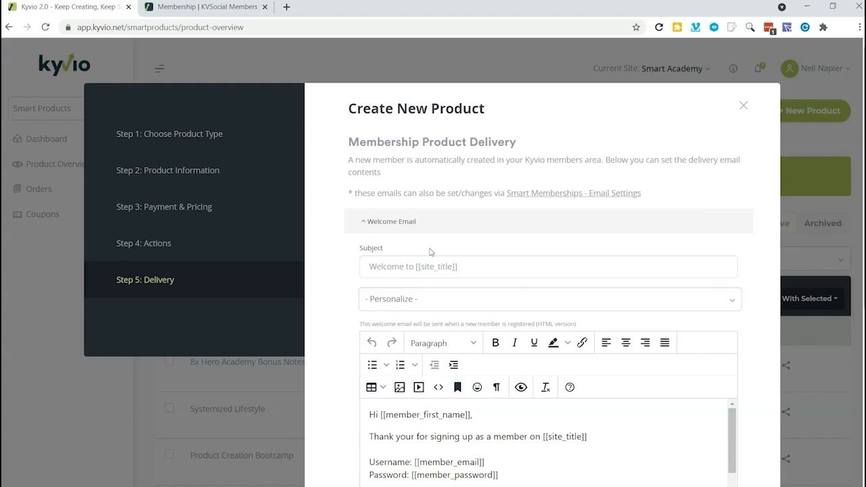
{"action": "scroll", "coordinate": [492, 304], "scroll_direction": "down", "scroll_amount": 2}
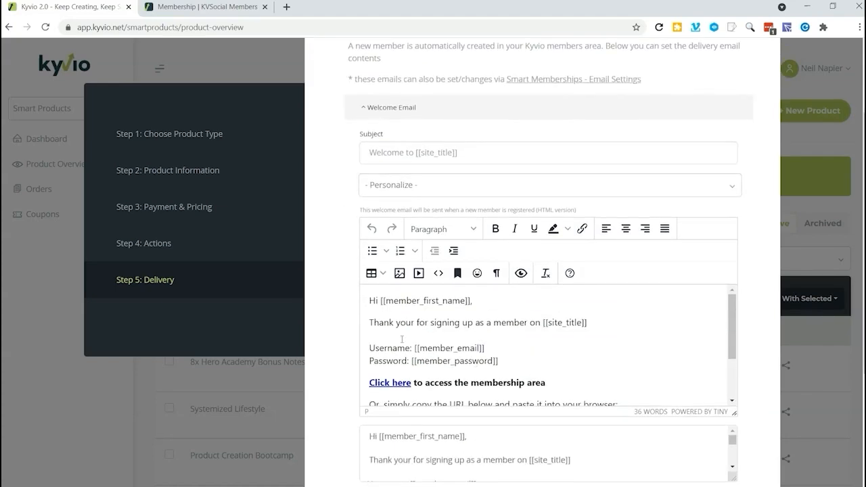
{"action": "scroll", "coordinate": [402, 339], "scroll_direction": "down", "scroll_amount": 2}
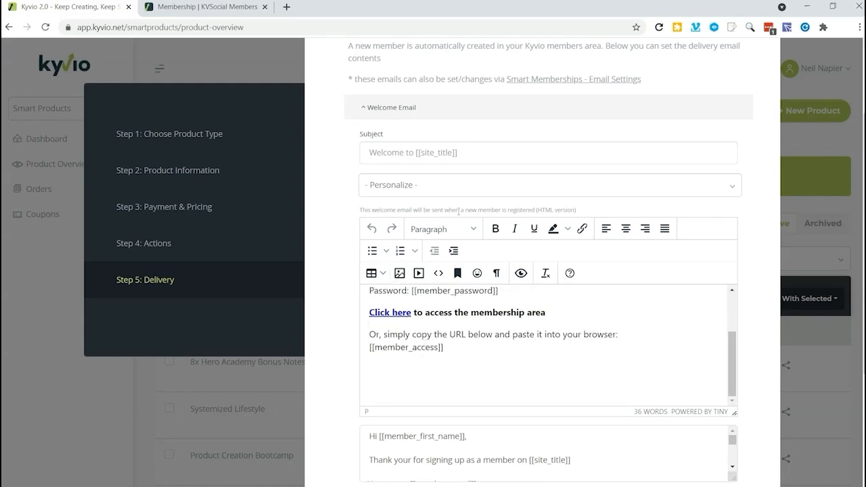
{"action": "scroll", "coordinate": [454, 220], "scroll_direction": "down", "scroll_amount": 3}
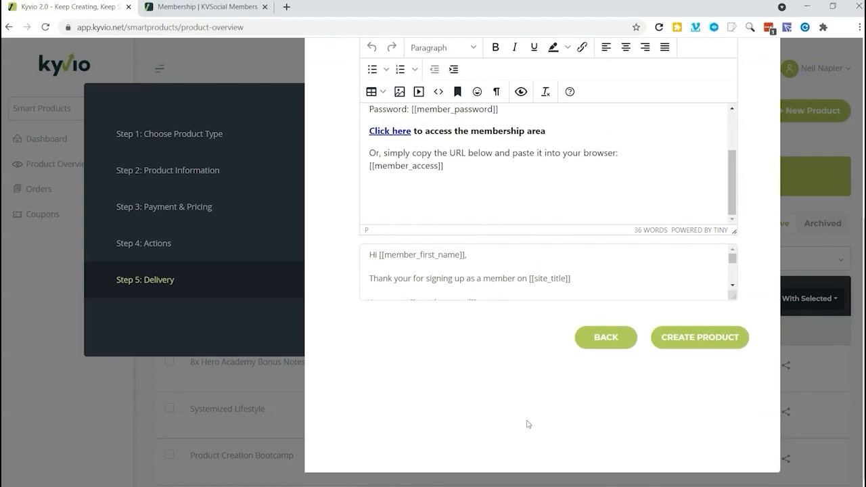
{"action": "left_click", "coordinate": [685, 341]}
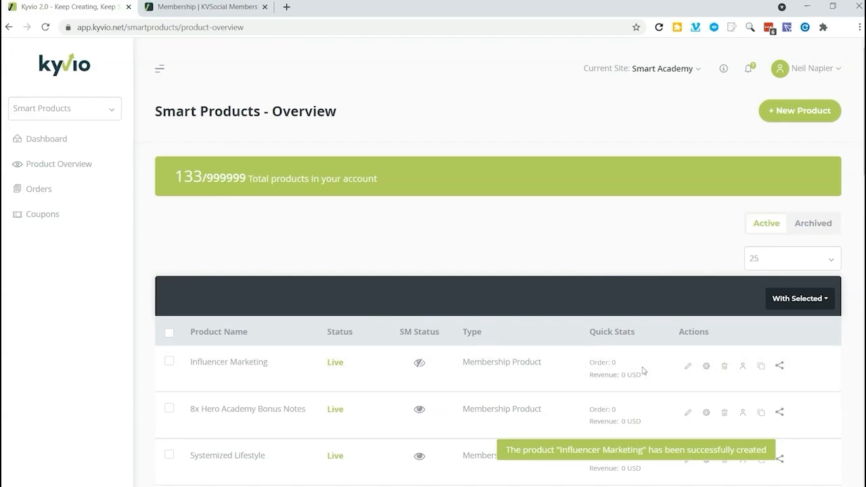
- Open the Influencer Marketing product for editing and create a module named "Introduction" with the description "Introducing Influencer Marketing"
{"action": "left_click", "coordinate": [687, 366]}
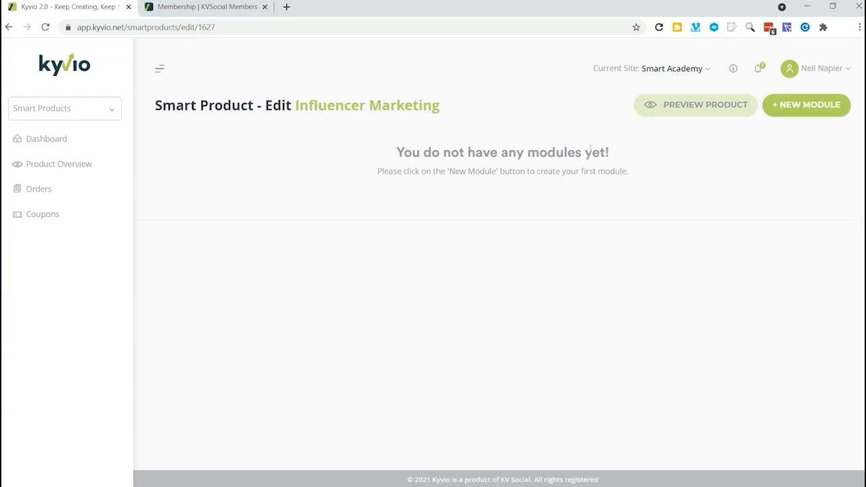
{"action": "left_click", "coordinate": [802, 106]}
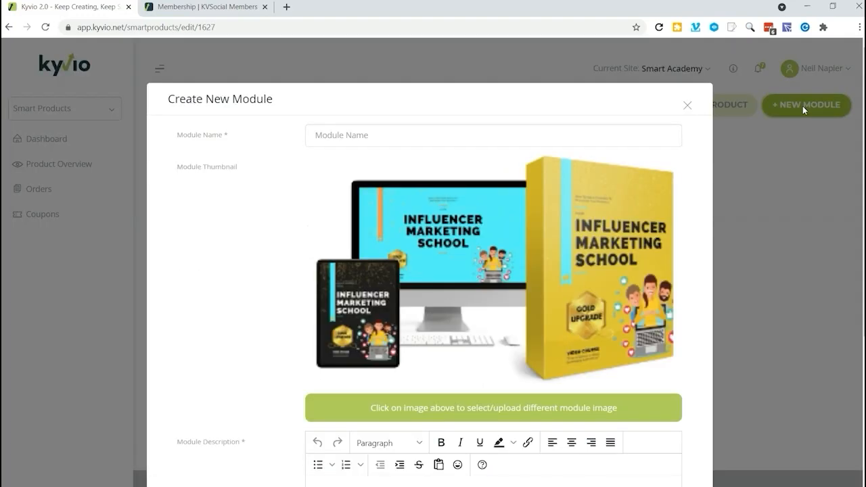
{"action": "left_click", "coordinate": [401, 136]}
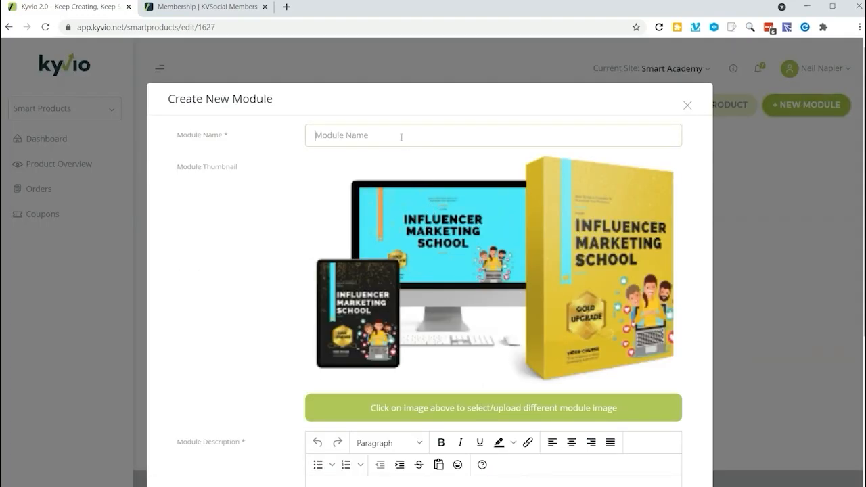
{"action": "type", "text": "Introduction"}
{"action": "scroll", "coordinate": [418, 258], "scroll_direction": "down", "scroll_amount": 3}
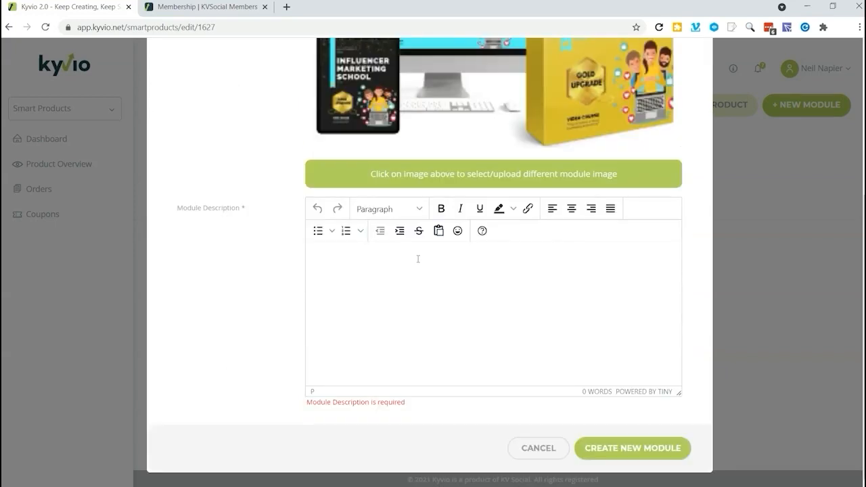
{"action": "type", "text": "Introduc"}
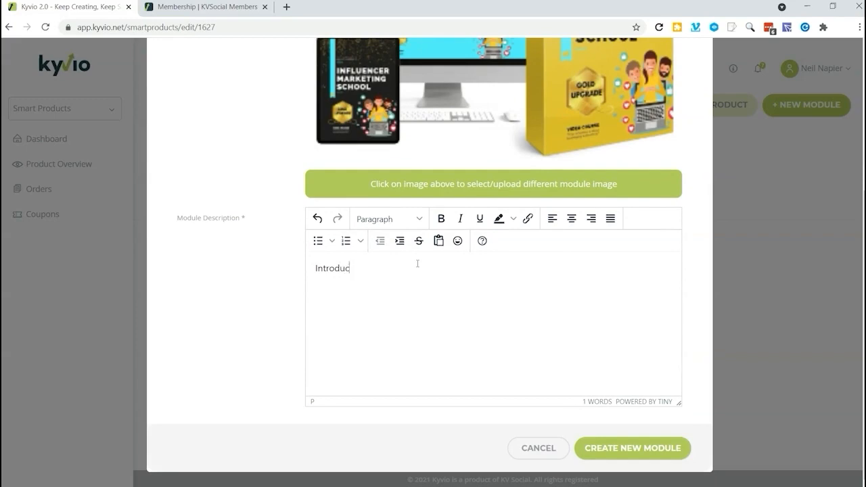
{"action": "type", "text": "ing Influencer Markeing"}
{"action": "left_click", "coordinate": [625, 446]}
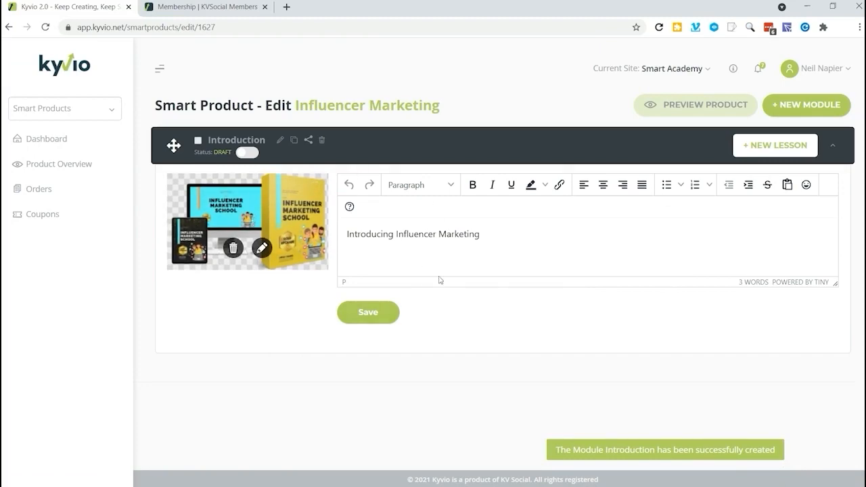
- Add a lesson named "Intro Video" to the Introduction module
{"action": "left_click", "coordinate": [775, 146]}
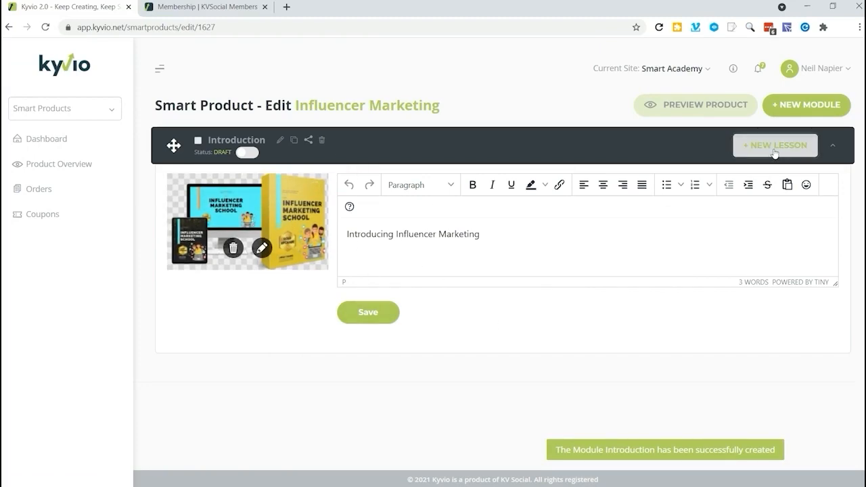
{"action": "left_click", "coordinate": [385, 141]}
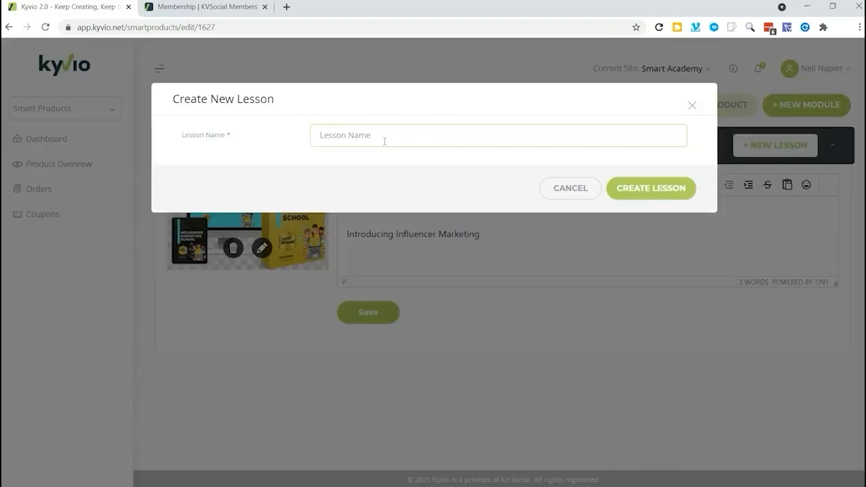
{"action": "type", "text": "Intro Video"}
{"action": "left_click", "coordinate": [650, 189]}
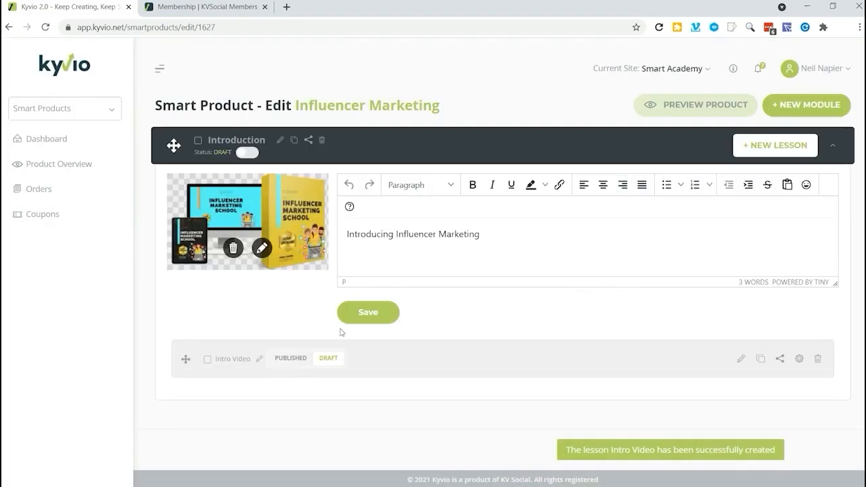
- Embed the YouTube video in the Intro Video lesson using its copied iframe code, save the content and check the saved block
{"action": "left_click", "coordinate": [740, 360]}
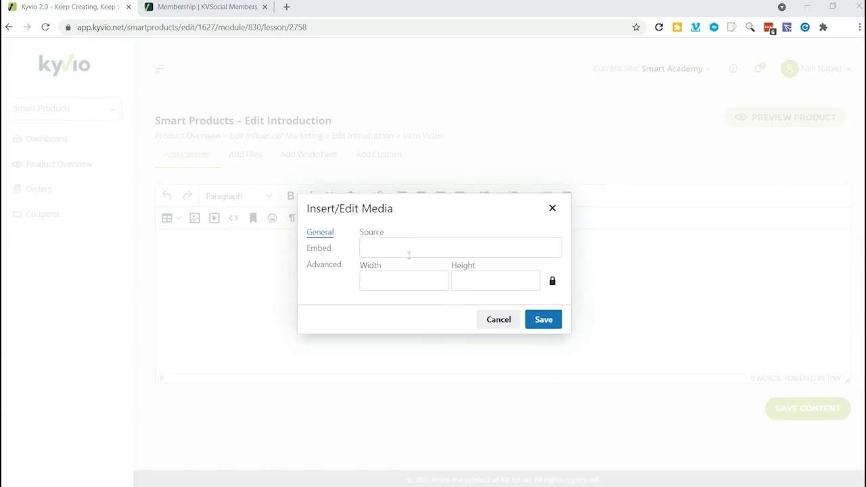
{"action": "left_click", "coordinate": [381, 248]}
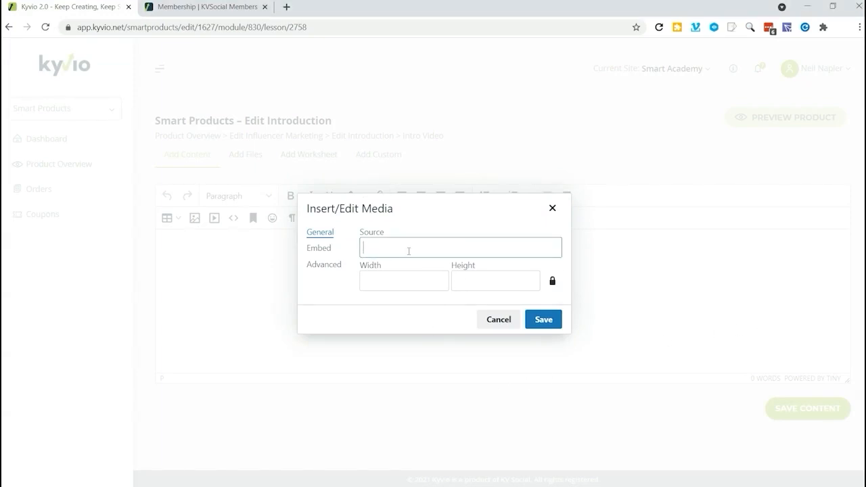
{"action": "key", "text": "ctrl+v"}
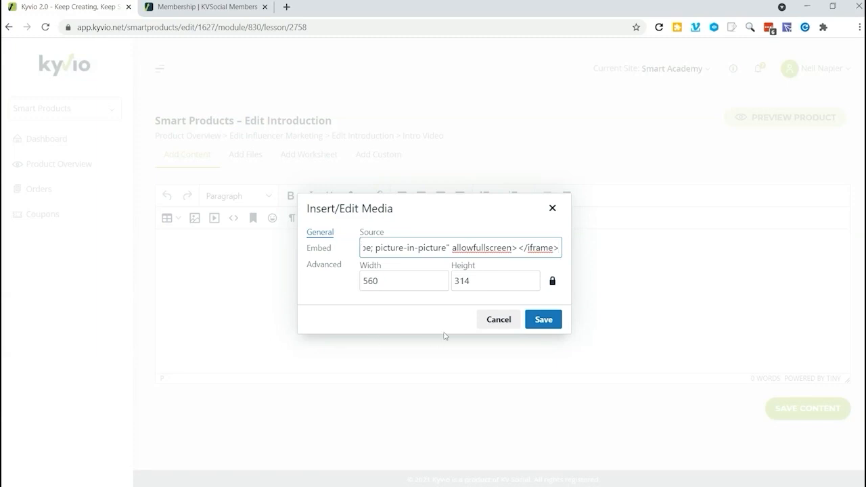
{"action": "left_click", "coordinate": [543, 321]}
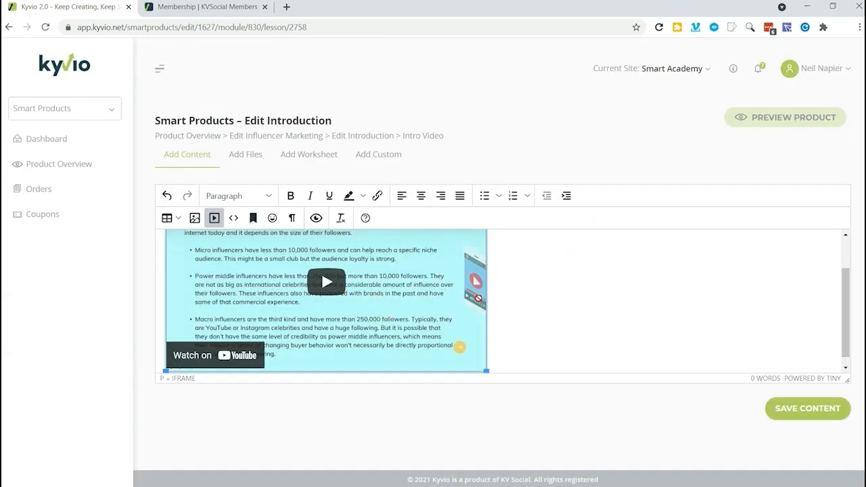
{"action": "left_click", "coordinate": [802, 415]}
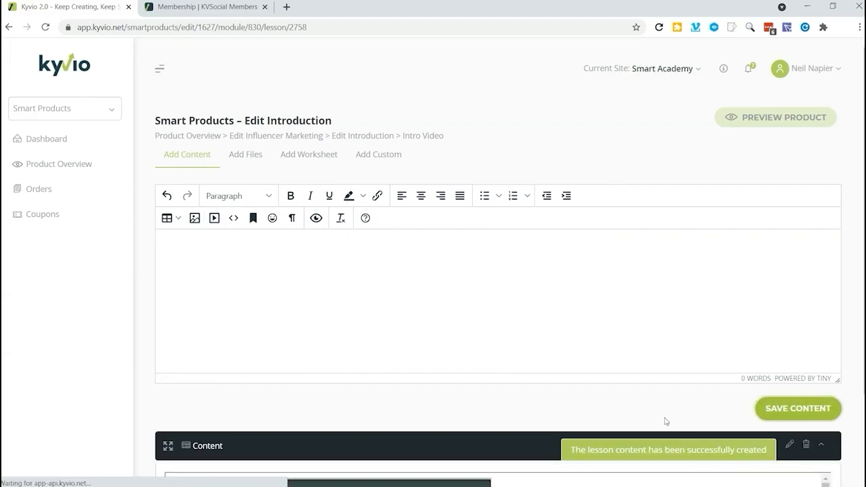
{"action": "scroll", "coordinate": [609, 392], "scroll_direction": "down", "scroll_amount": 1}
{"action": "scroll", "coordinate": [581, 377], "scroll_direction": "down", "scroll_amount": 1}
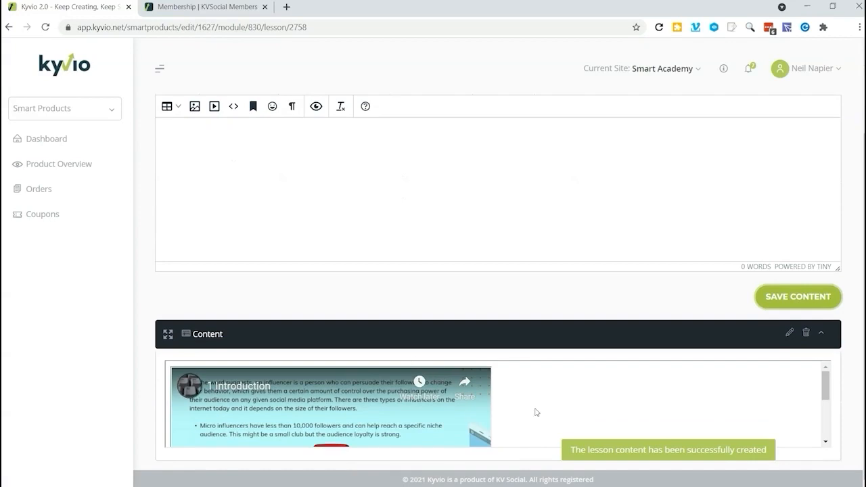
{"action": "mouse_move", "coordinate": [827, 396]}
{"action": "left_mouse_down"}
{"action": "mouse_move", "coordinate": [828, 443]}
{"action": "mouse_move", "coordinate": [826, 398]}
{"action": "left_mouse_up"}
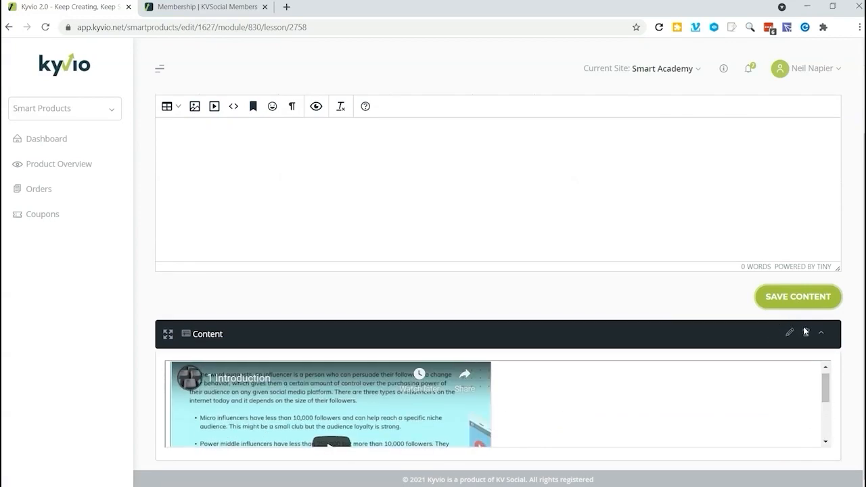
{"action": "scroll", "coordinate": [568, 333], "scroll_direction": "up", "scroll_amount": 2}
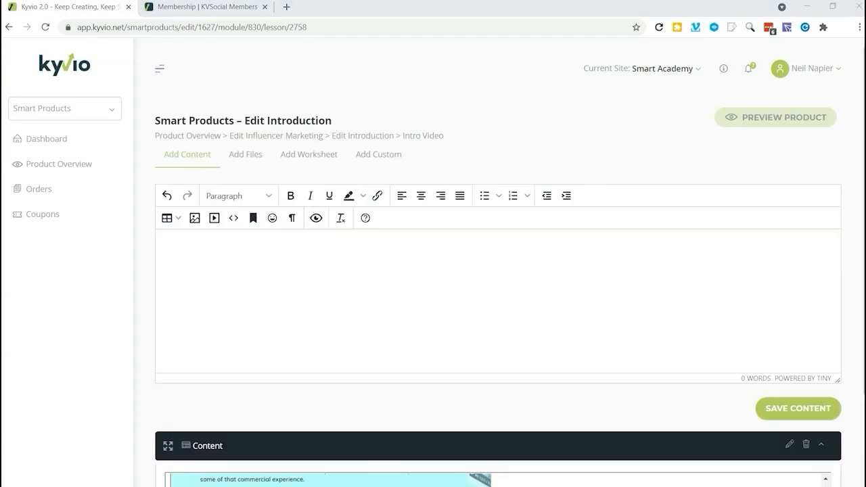
- Publish the Introduction module and its Intro Video lesson in the Influencer Marketing product, and preview the lessons on the member site
{"action": "left_click", "coordinate": [194, 138]}
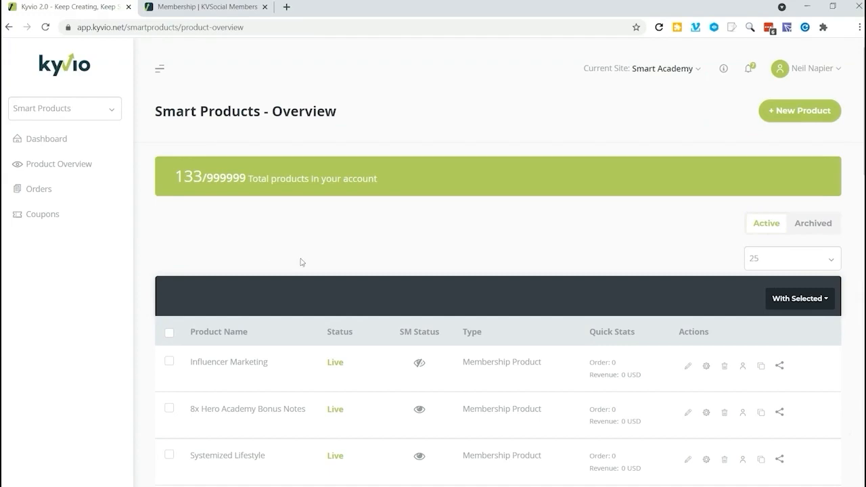
{"action": "left_click", "coordinate": [688, 366]}
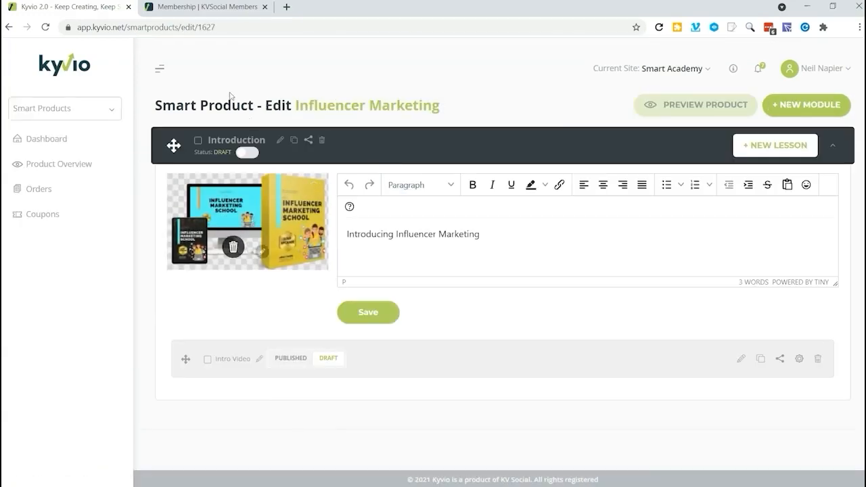
{"action": "left_click", "coordinate": [246, 153]}
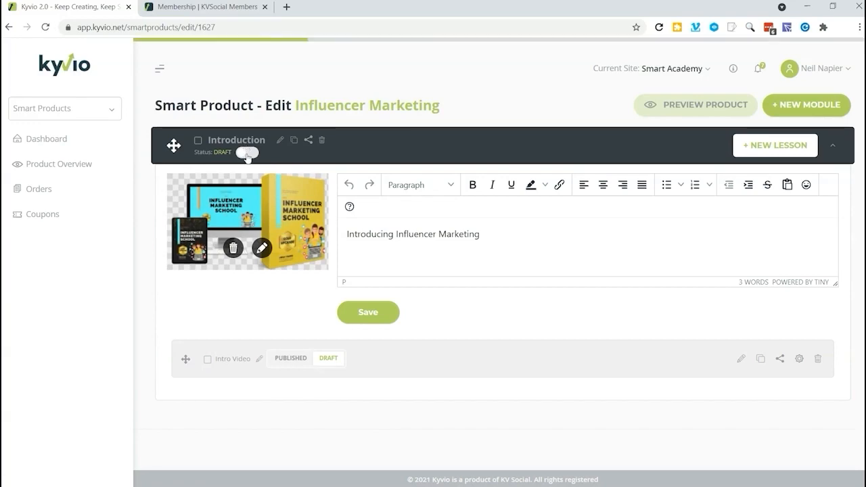
{"action": "left_click", "coordinate": [288, 363]}
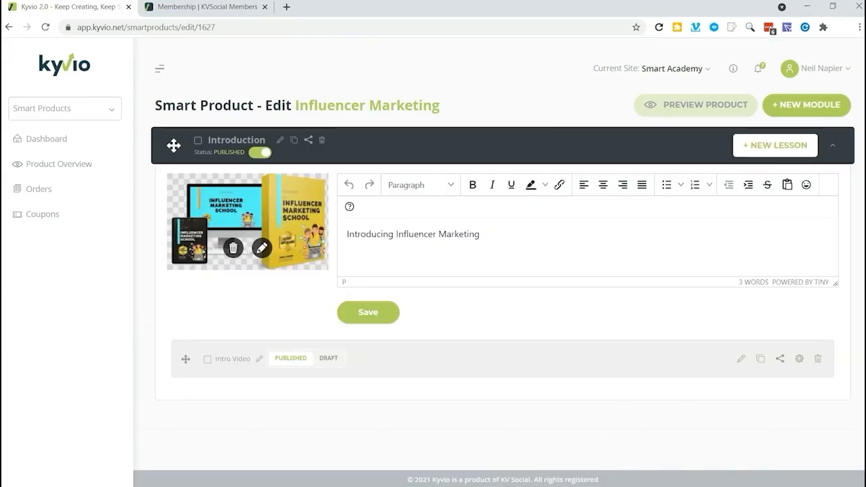
{"action": "left_click", "coordinate": [698, 107]}
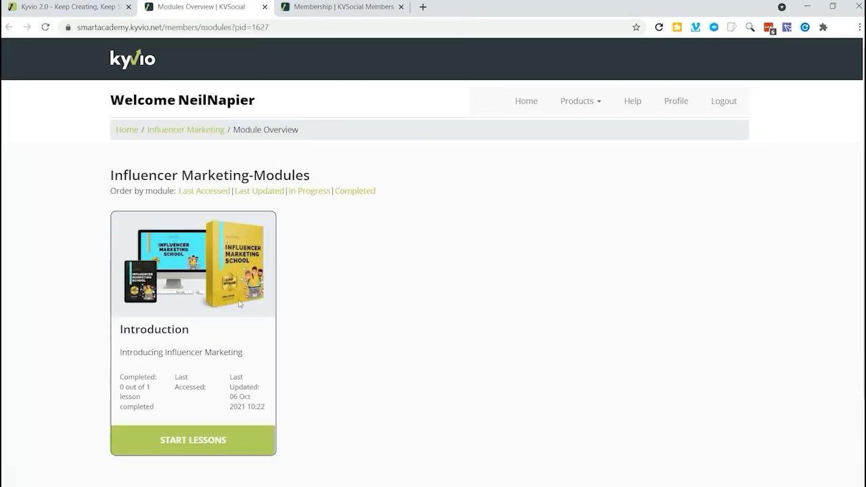
{"action": "left_click", "coordinate": [195, 439]}
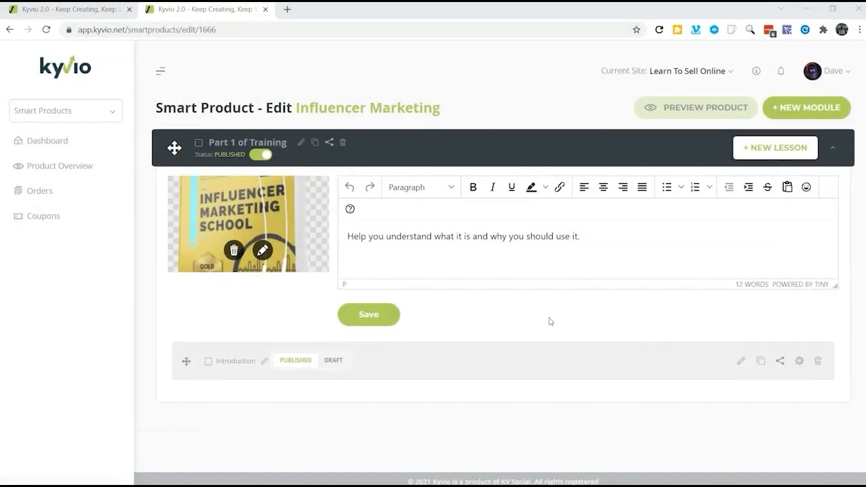
- Open the Introduction lesson of the Part 1 of Training module and start a worksheet named "A quick checkup."
{"action": "left_click", "coordinate": [742, 364]}
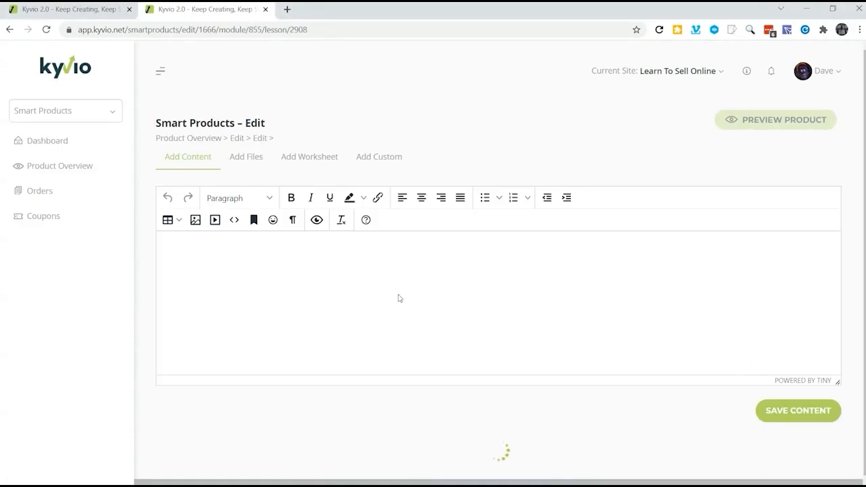
{"action": "scroll", "coordinate": [372, 277], "scroll_direction": "down", "scroll_amount": 2}
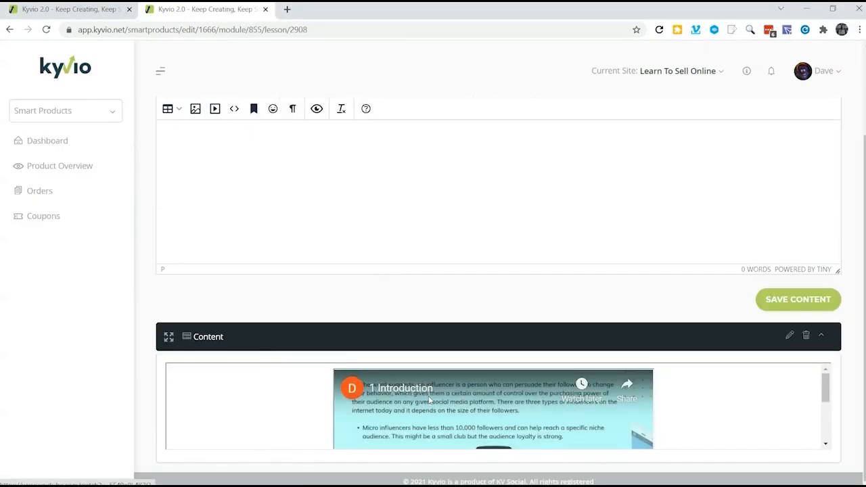
{"action": "scroll", "coordinate": [456, 351], "scroll_direction": "up", "scroll_amount": 2}
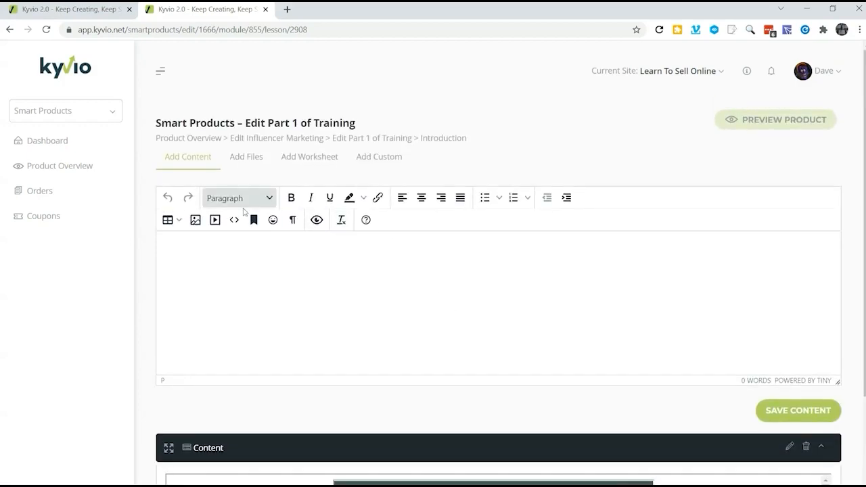
{"action": "left_click", "coordinate": [307, 159]}
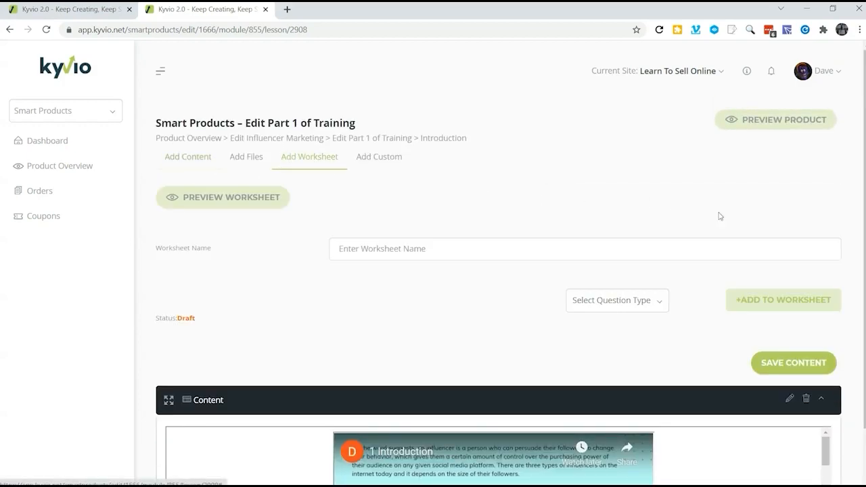
{"action": "left_click", "coordinate": [496, 249]}
{"action": "type", "text": "A quick checkup."}
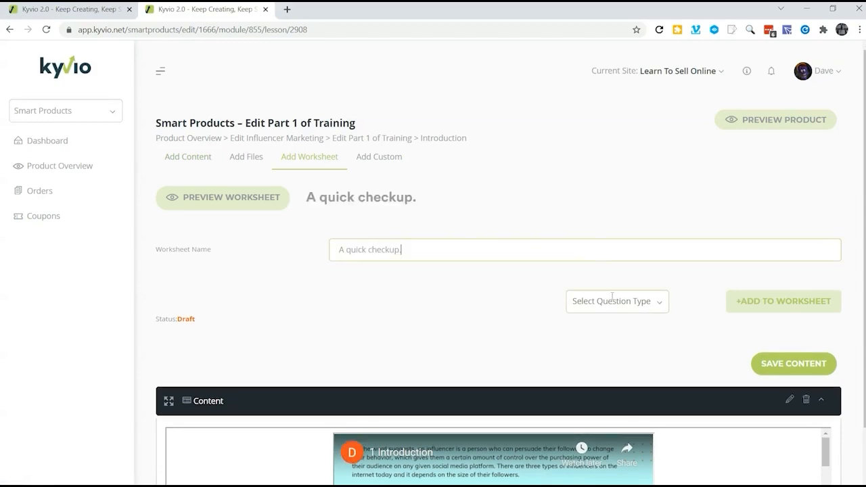
- Add multiple-choice question "What is an influencer marketer?" with "Someone who plays disc golf.", "Someone who shops a lot.", "Someone who can persuade others to change their behavior."
{"action": "left_click", "coordinate": [613, 301]}
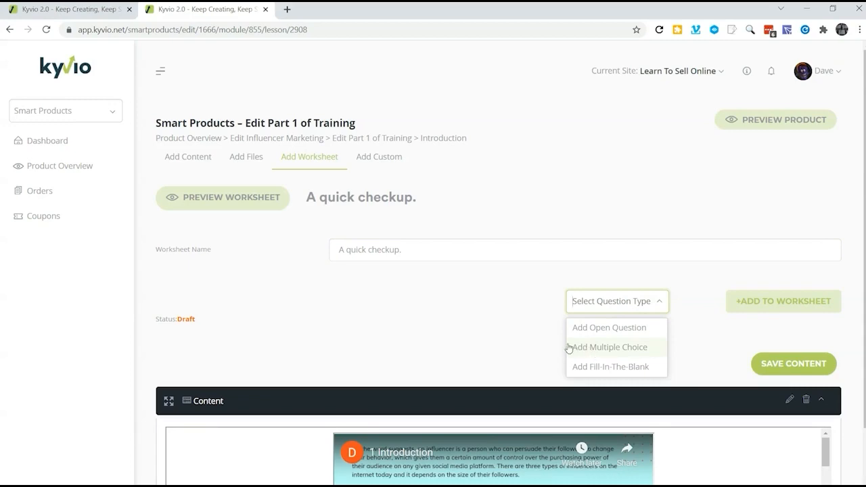
{"action": "left_click", "coordinate": [615, 349]}
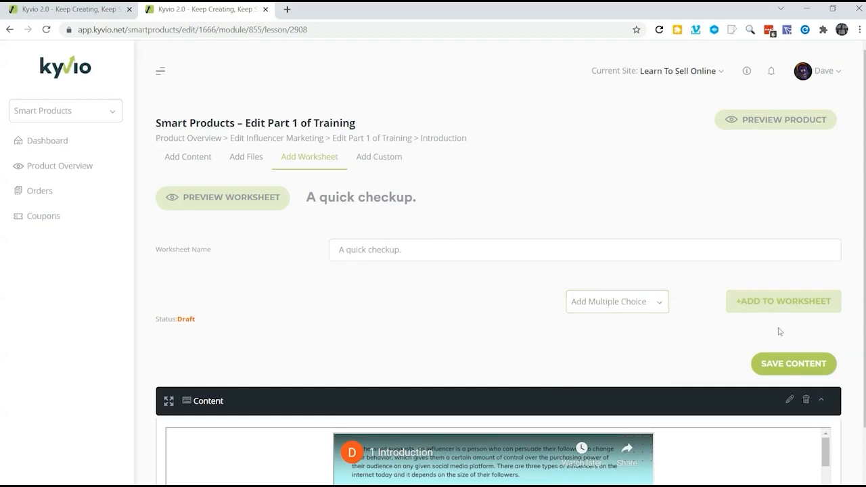
{"action": "left_click", "coordinate": [740, 304]}
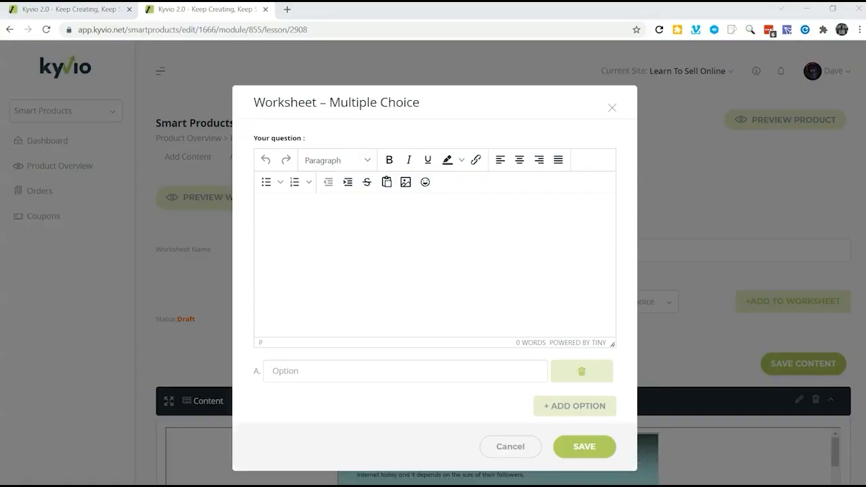
{"action": "left_click", "coordinate": [497, 207]}
{"action": "type", "text": "What is an influencer marketer?"}
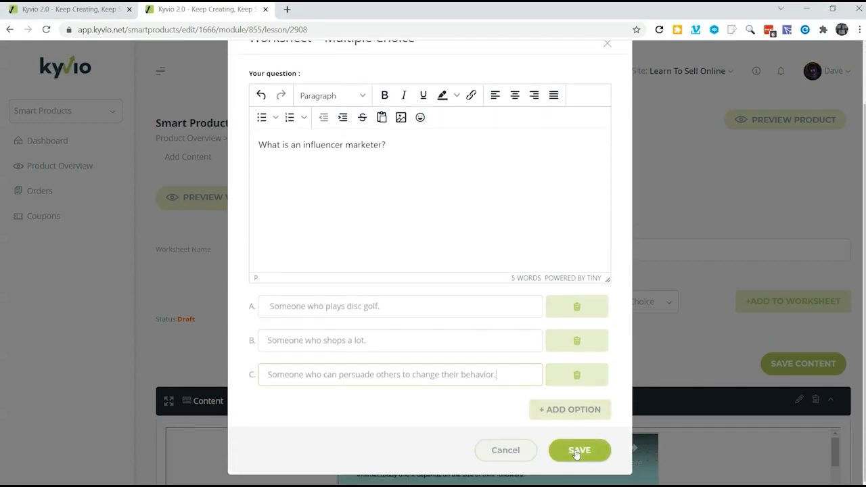
{"action": "left_click", "coordinate": [579, 453]}
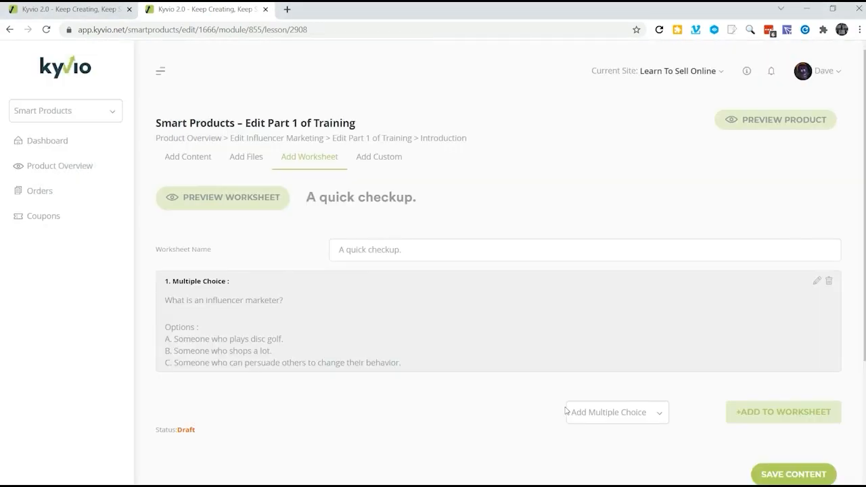
- Set the worksheet's status to Published, save it, and preview the product's lessons on the member site
{"action": "left_click", "coordinate": [186, 431]}
{"action": "left_click", "coordinate": [808, 473]}
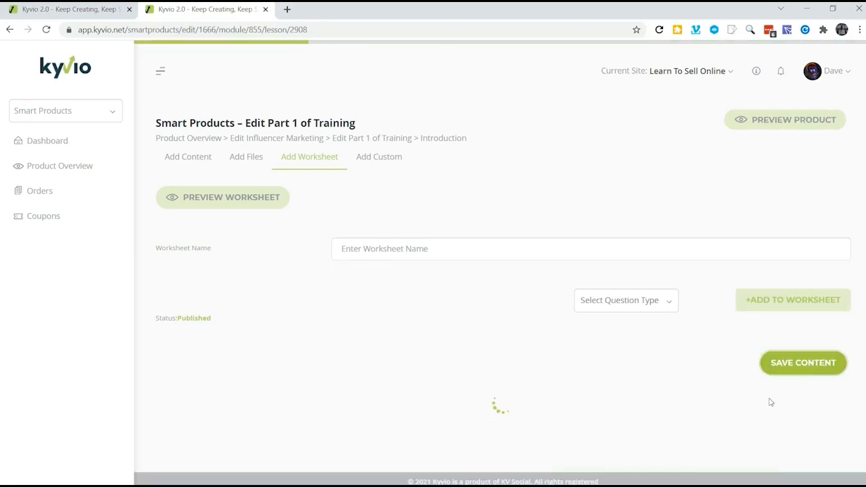
{"action": "left_click", "coordinate": [775, 120]}
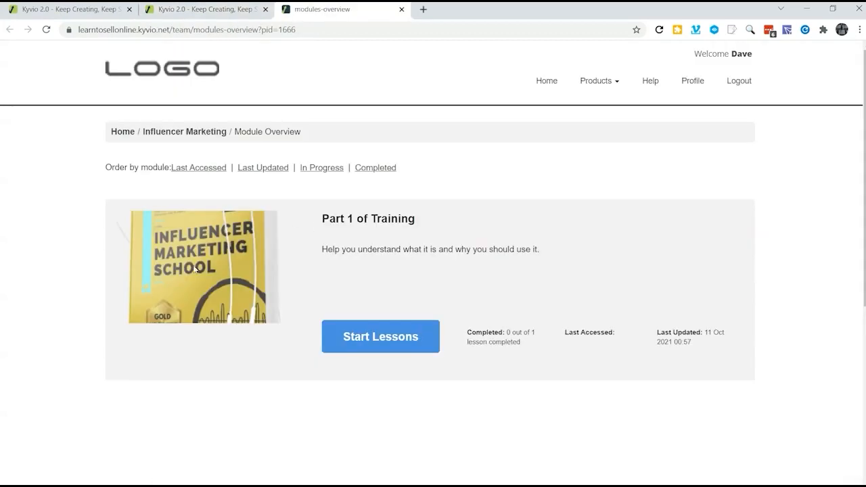
{"action": "left_click", "coordinate": [377, 347]}
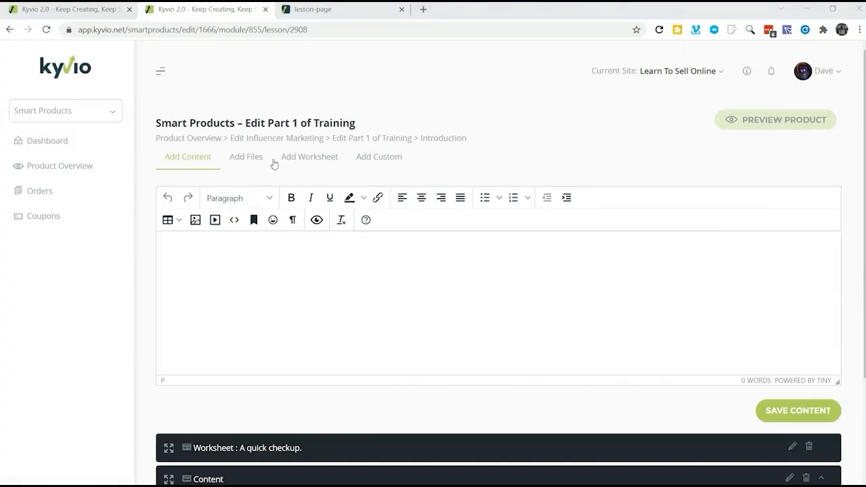
- Open the file options of the Introduction lesson
{"action": "left_click", "coordinate": [247, 161]}
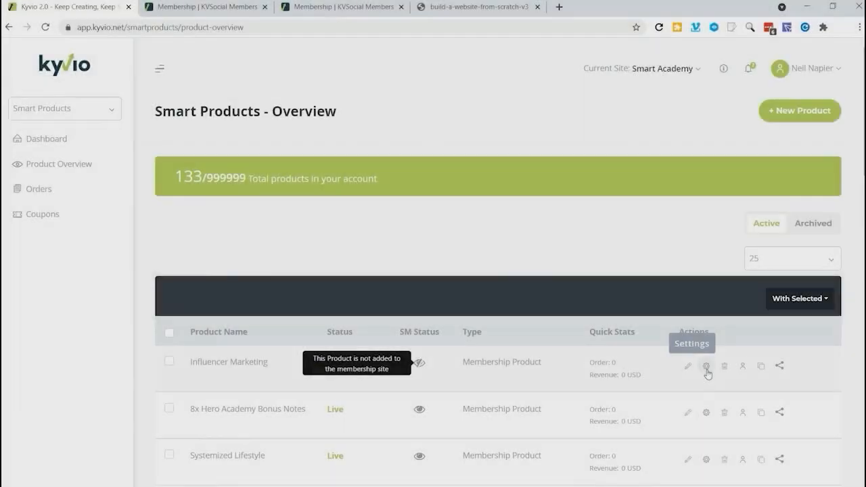
- Try an action for customers who purchased the Free variant in the Influencer Marketing product settings, view the available actions, and discard it
{"action": "left_click", "coordinate": [706, 367]}
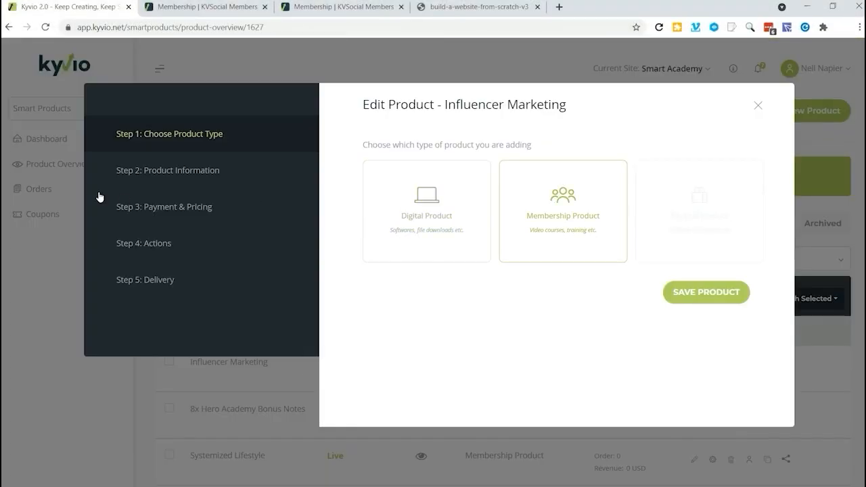
{"action": "left_click", "coordinate": [155, 241]}
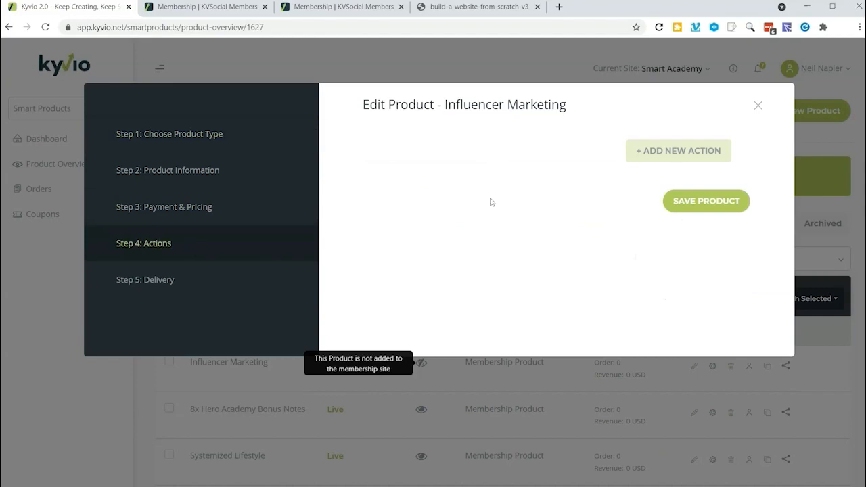
{"action": "left_click", "coordinate": [666, 156]}
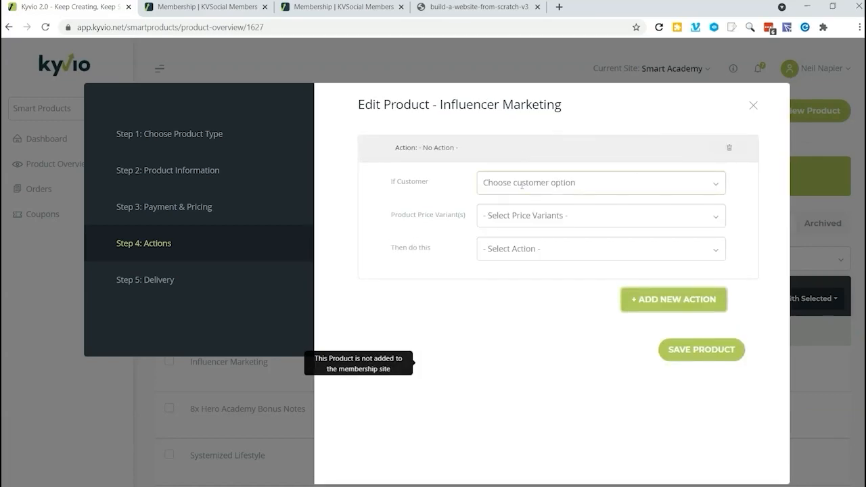
{"action": "left_click", "coordinate": [587, 183]}
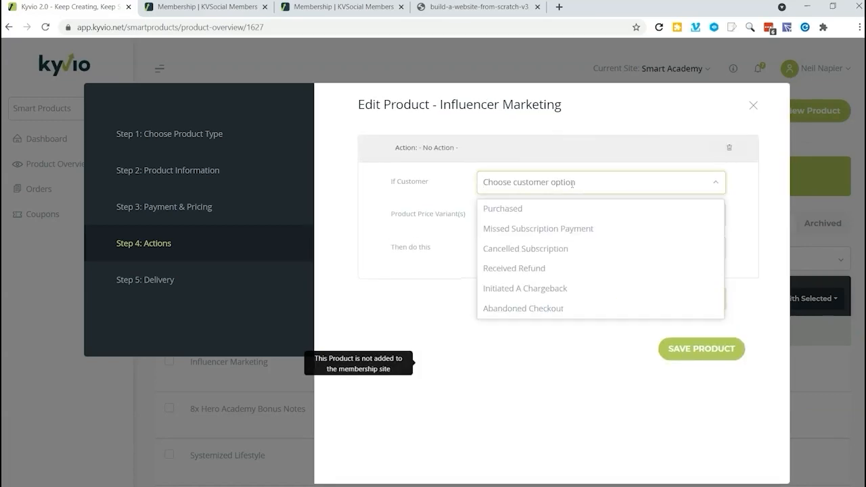
{"action": "left_click", "coordinate": [549, 215]}
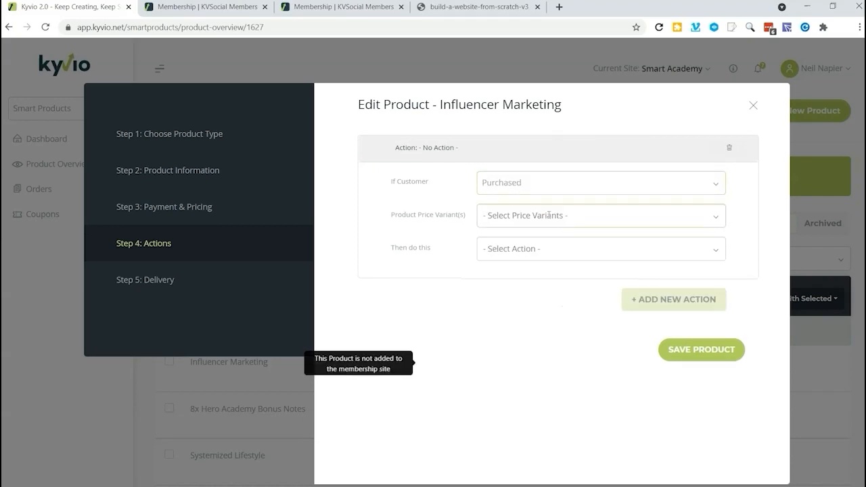
{"action": "left_click", "coordinate": [510, 215]}
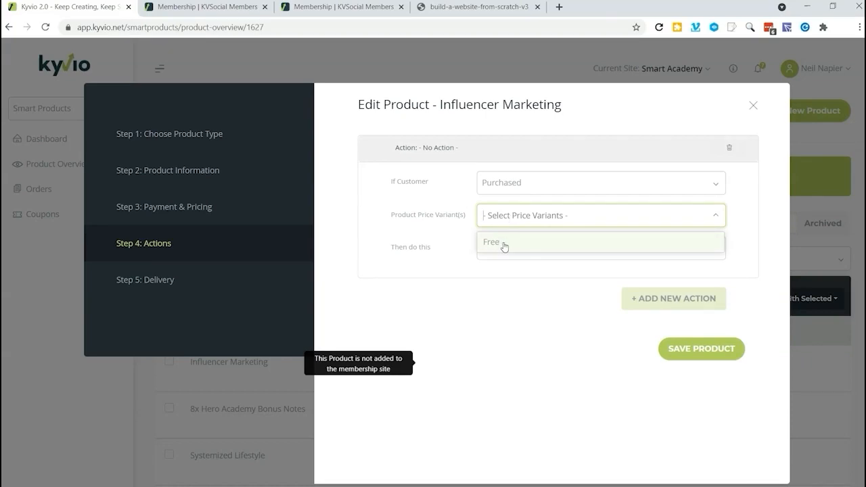
{"action": "left_click", "coordinate": [504, 245]}
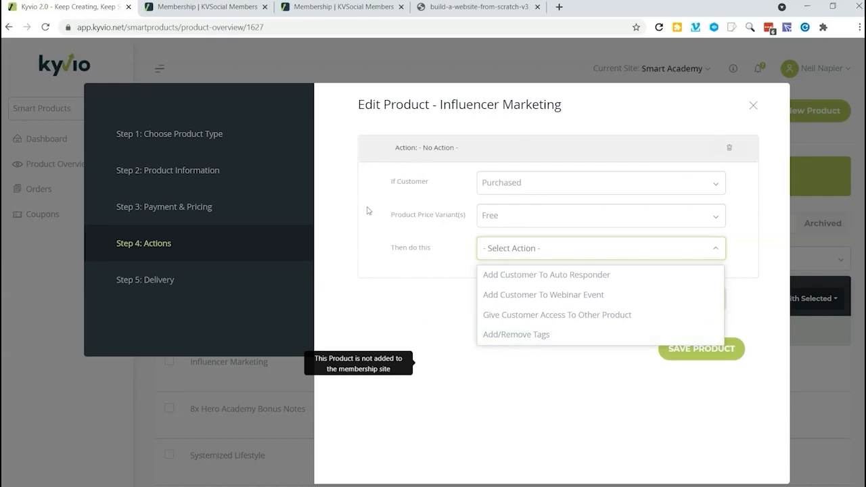
{"action": "left_click", "coordinate": [752, 105]}
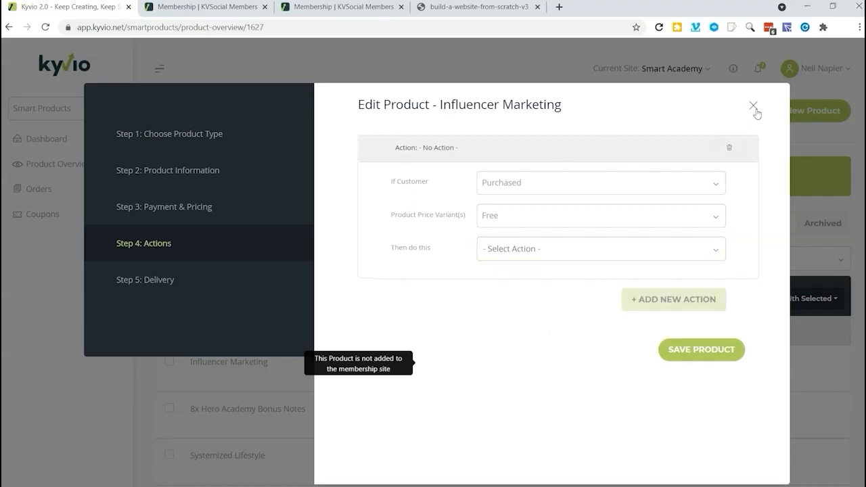
- View the orders page, and fill in a new coupon with code Demo and a 10% discount on Influencer Marketing's Free price
{"action": "left_click", "coordinate": [39, 198]}
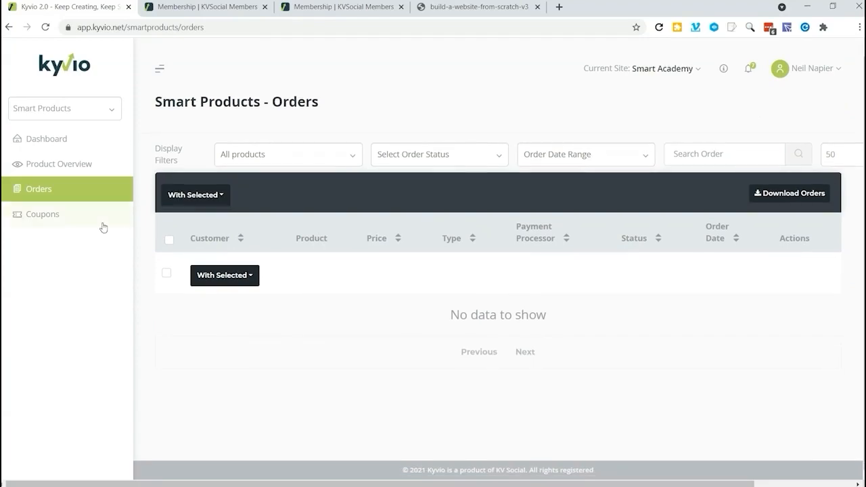
{"action": "left_click", "coordinate": [43, 213]}
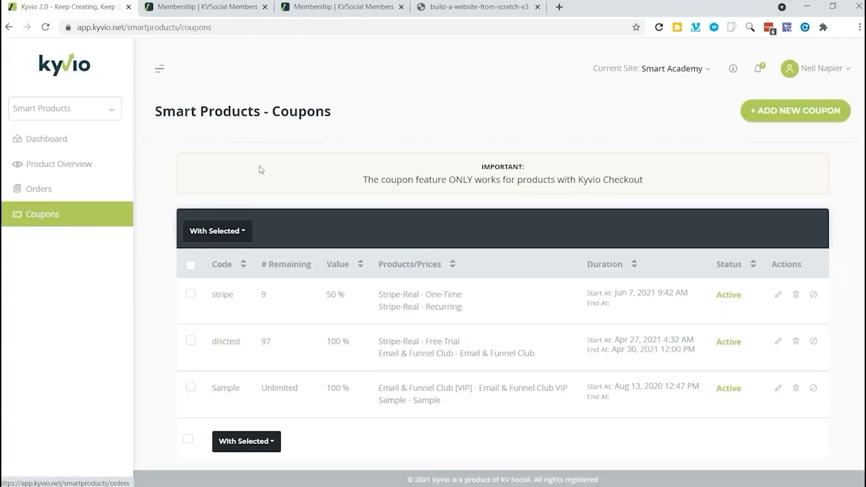
{"action": "left_click", "coordinate": [781, 109]}
{"action": "left_click", "coordinate": [371, 131]}
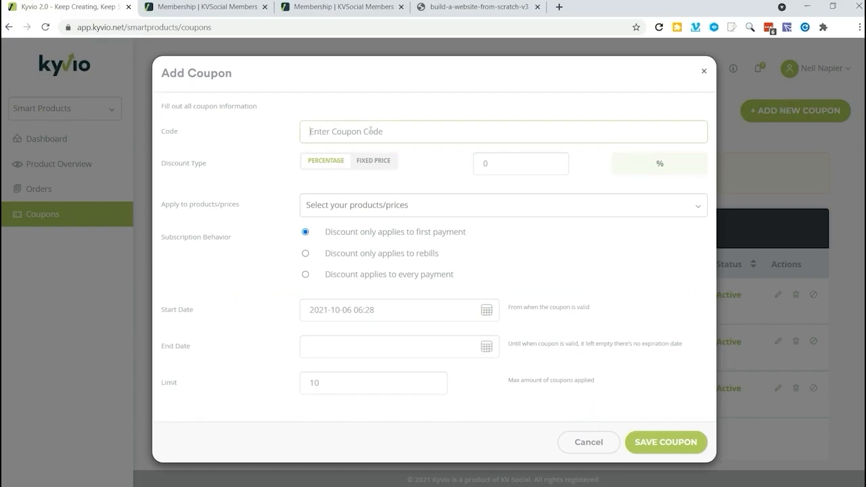
{"action": "type", "text": "Demo"}
{"action": "left_click_drag", "start_coordinate": [534, 164], "coordinate": [428, 167]}
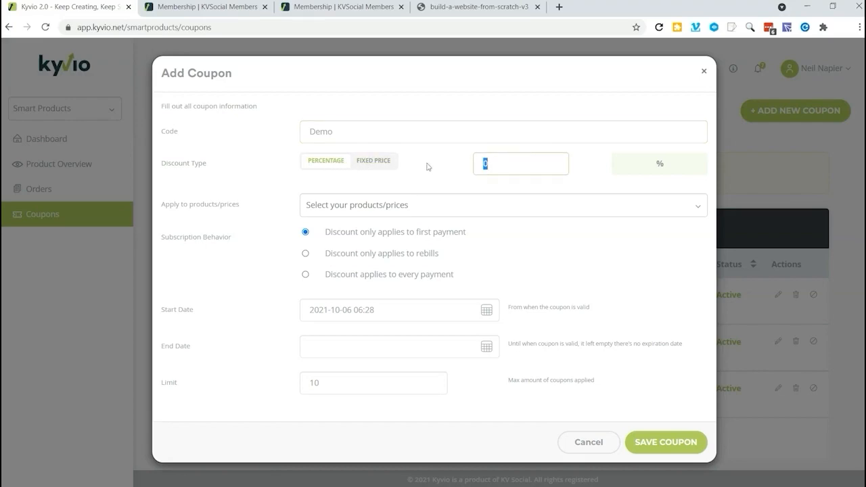
{"action": "type", "text": "10"}
{"action": "left_click", "coordinate": [424, 204]}
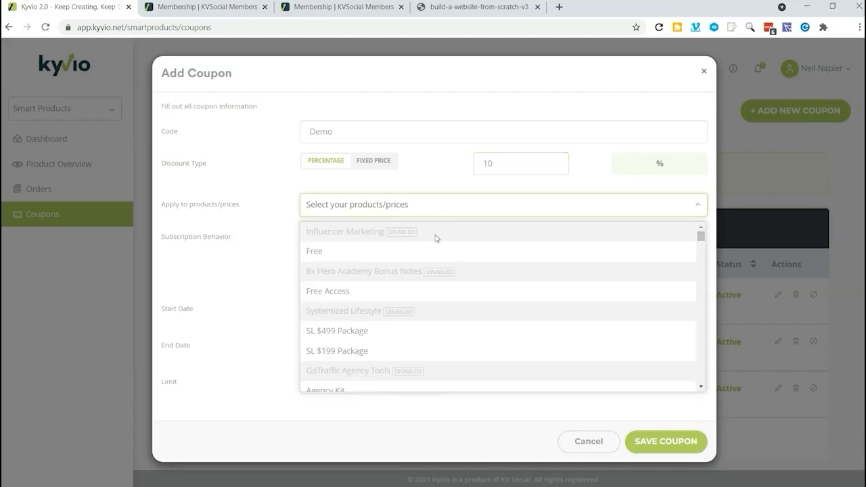
{"action": "left_click", "coordinate": [328, 251]}
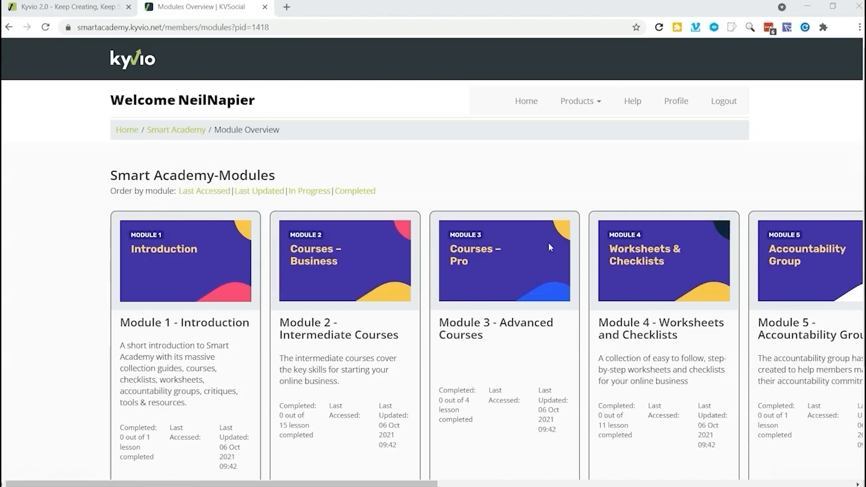
- Examine the Smart Academy module overview on the member site and the first lesson page of Module 2 - Intermediate Courses
{"action": "mouse_move", "coordinate": [431, 483]}
{"action": "left_mouse_down"}
{"action": "mouse_move", "coordinate": [782, 483]}
{"action": "mouse_move", "coordinate": [426, 481]}
{"action": "left_mouse_up"}
{"action": "left_click_drag", "start_coordinate": [280, 323], "coordinate": [371, 338]}
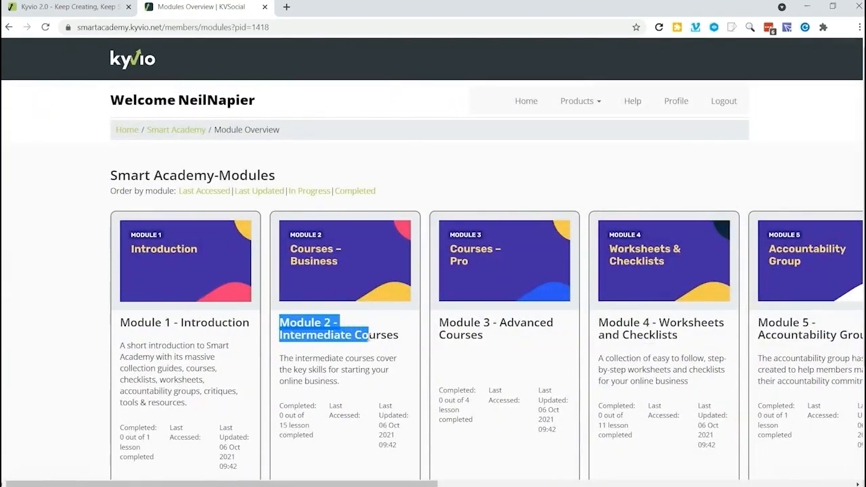
{"action": "left_click", "coordinate": [396, 340]}
{"action": "scroll", "coordinate": [322, 351], "scroll_direction": "down", "scroll_amount": 3}
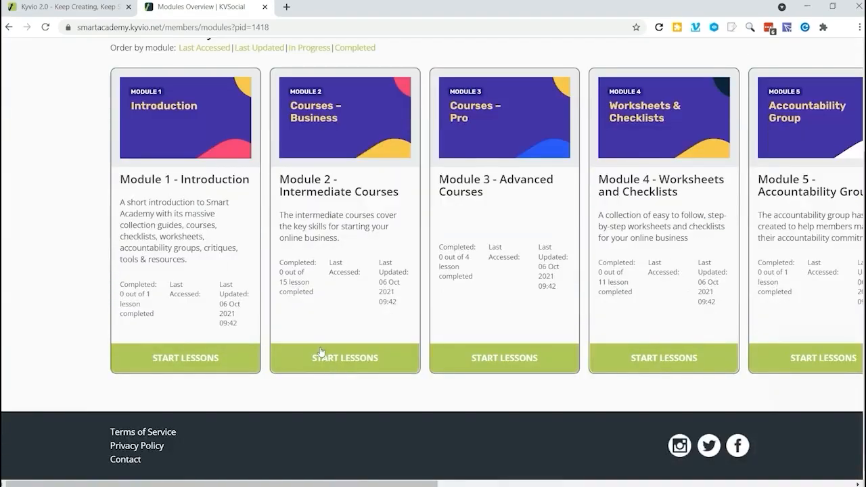
{"action": "left_click", "coordinate": [322, 352]}
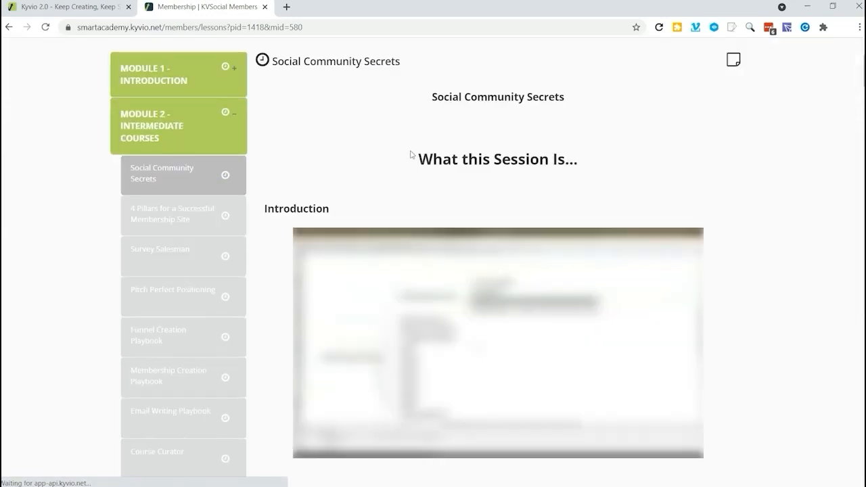
{"action": "left_click_drag", "start_coordinate": [418, 159], "coordinate": [599, 164]}
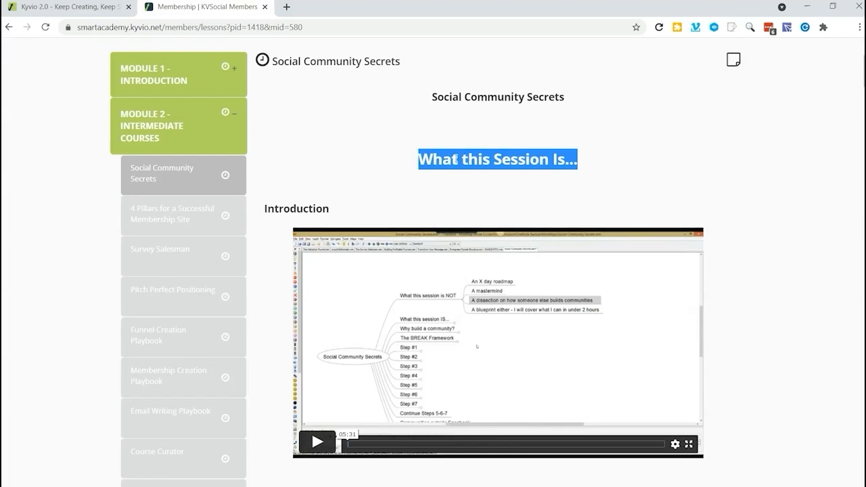
{"action": "left_click", "coordinate": [432, 96]}
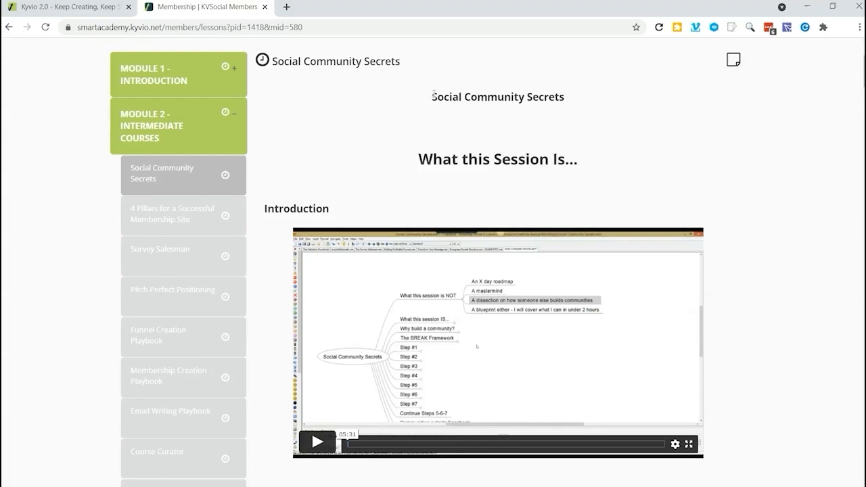
{"action": "left_click_drag", "start_coordinate": [433, 95], "coordinate": [589, 164]}
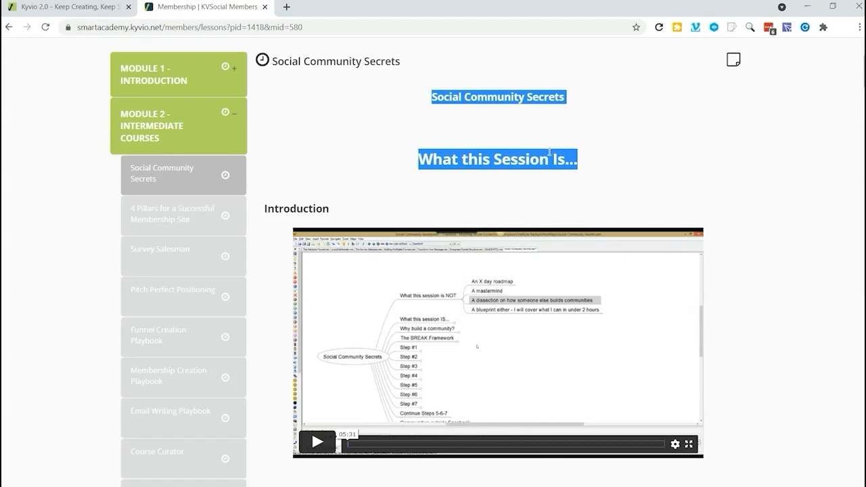